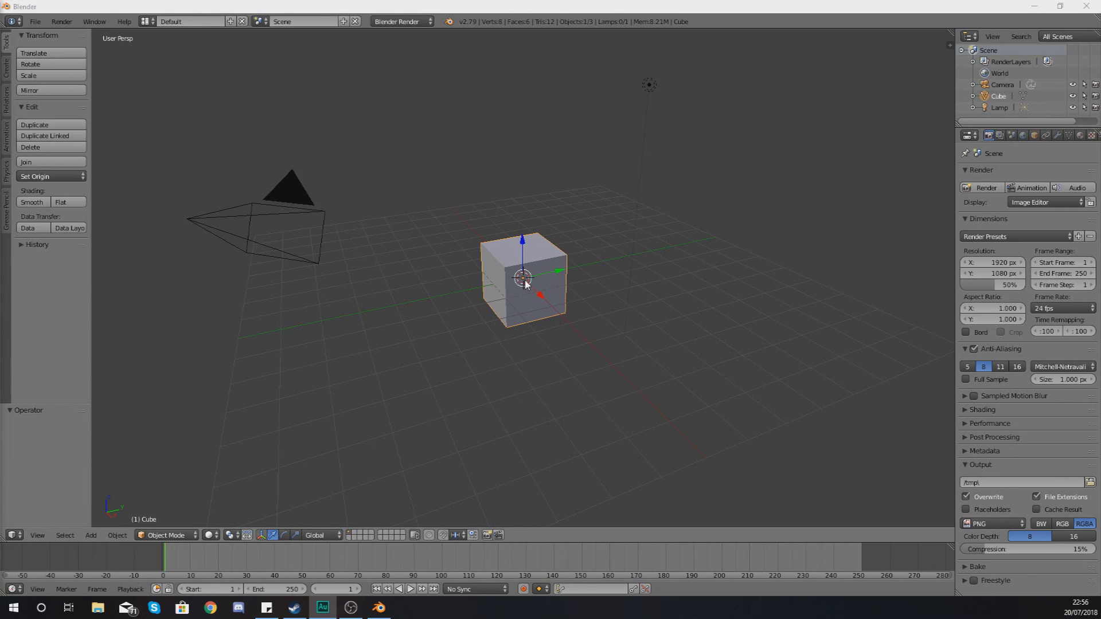
Hide the default cube in the viewport and reveal it again.
{"action": "middle_click_drag", "start_coordinate": [503, 266], "coordinate": [533, 270]}
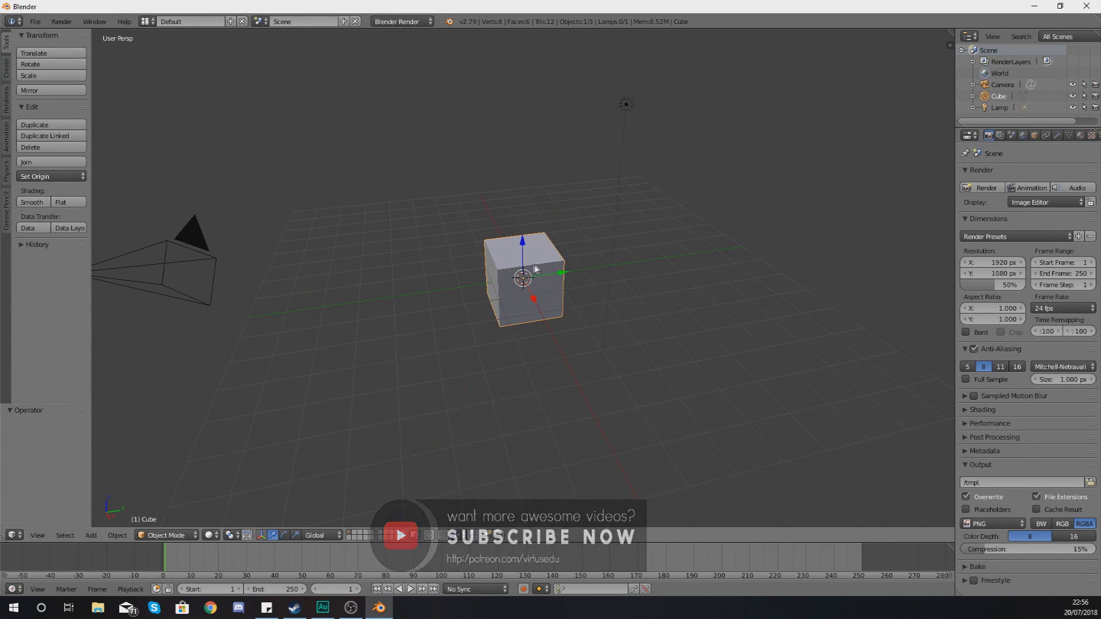
{"action": "middle_click_drag", "start_coordinate": [531, 268], "coordinate": [598, 262]}
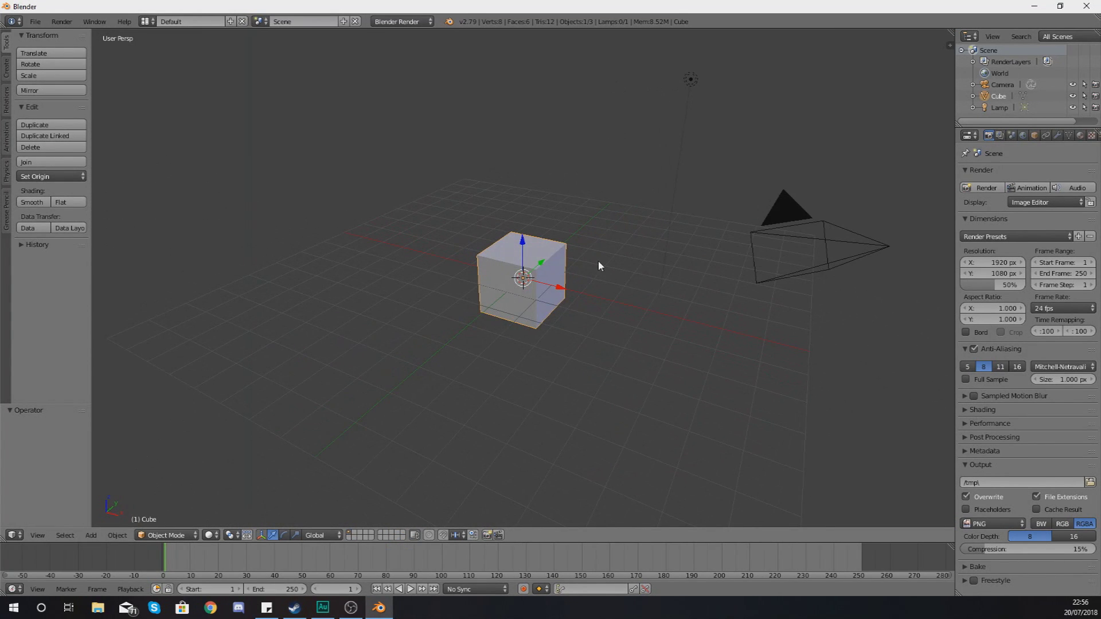
{"action": "key", "text": "h"}
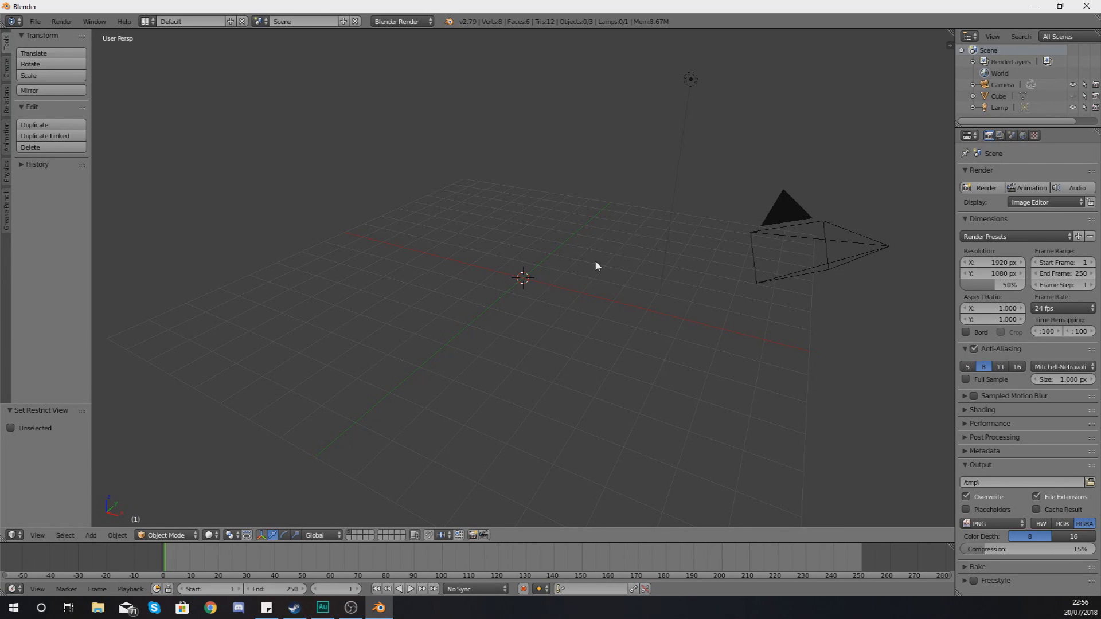
{"action": "key", "text": "alt+h"}
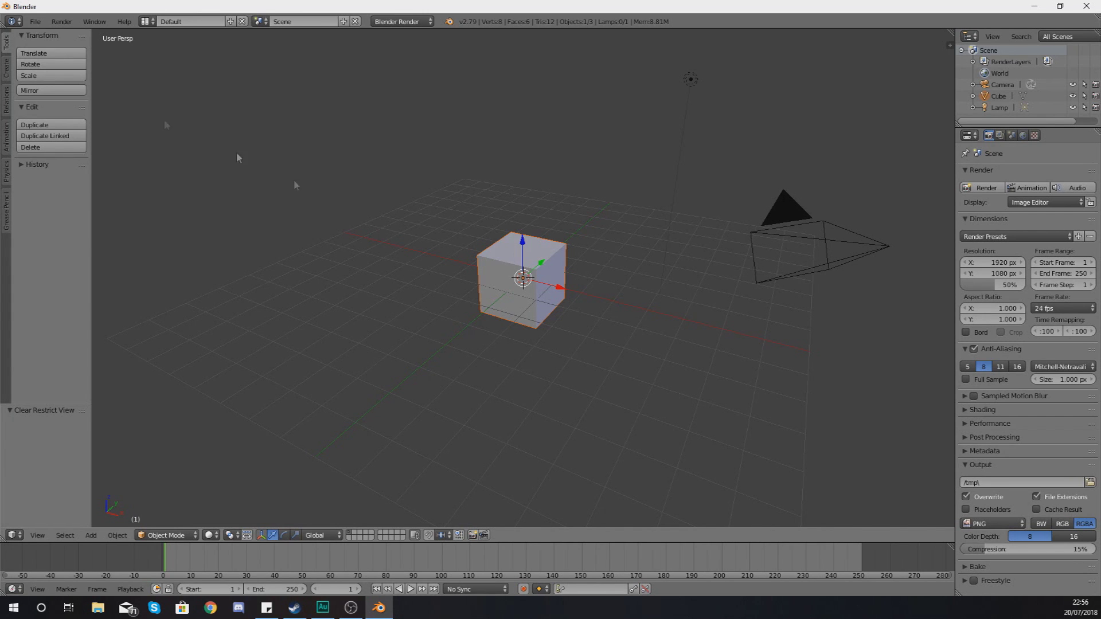
Place the 3D cursor beside the default cube and add a second cube there, at about X 4.675, Y 3.107, Z 0.711.
{"action": "left_click", "coordinate": [7, 70]}
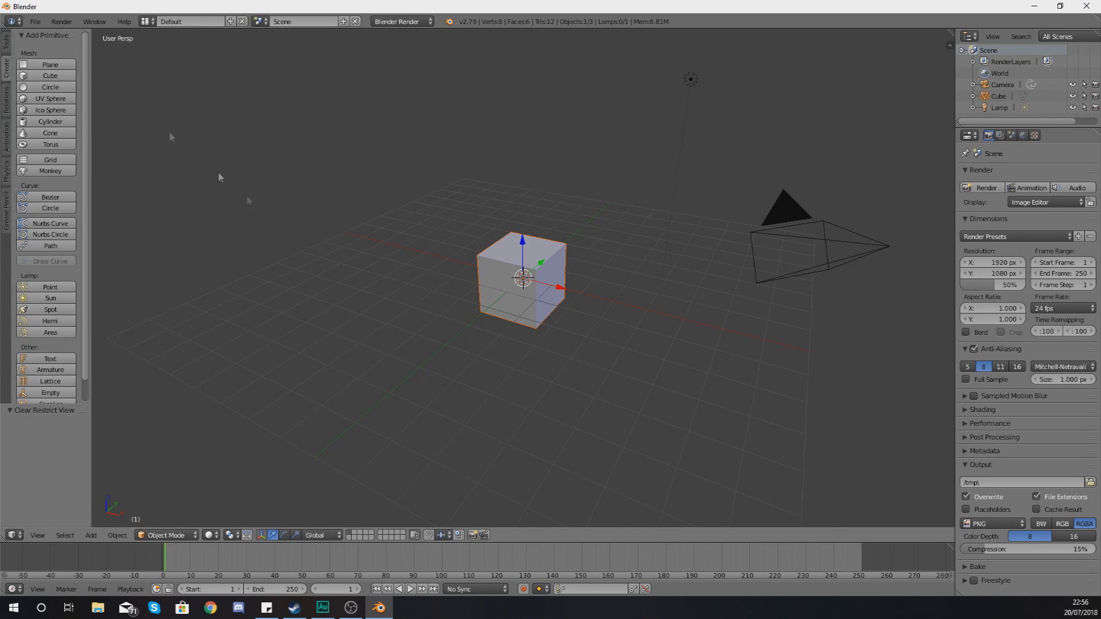
{"action": "left_click", "coordinate": [699, 250]}
{"action": "middle_click_drag", "start_coordinate": [712, 248], "coordinate": [652, 251]}
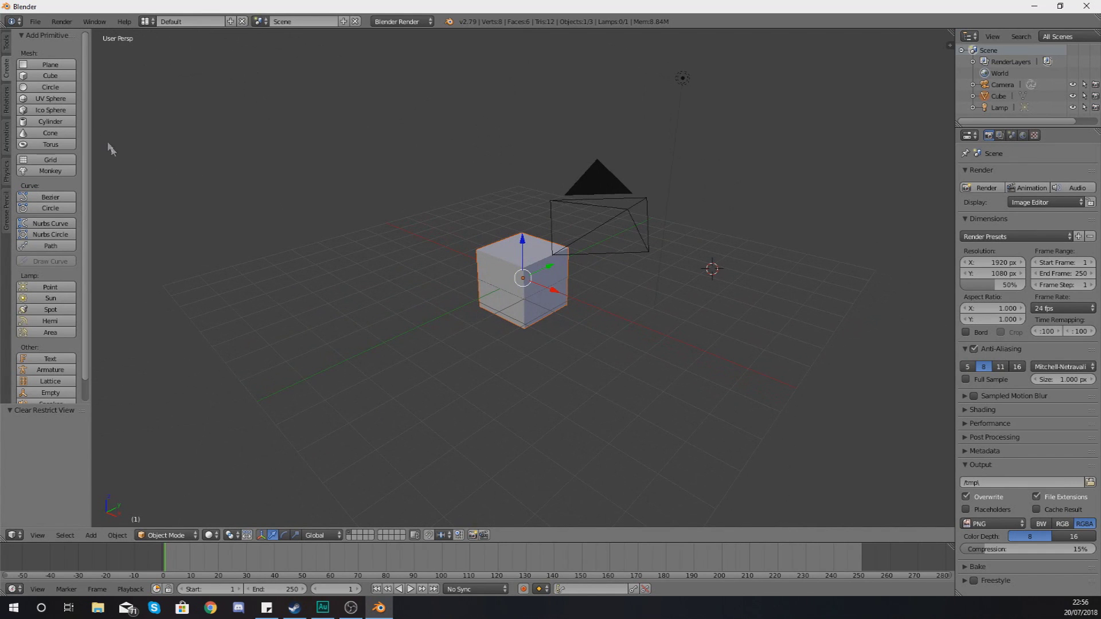
{"action": "left_click", "coordinate": [51, 76]}
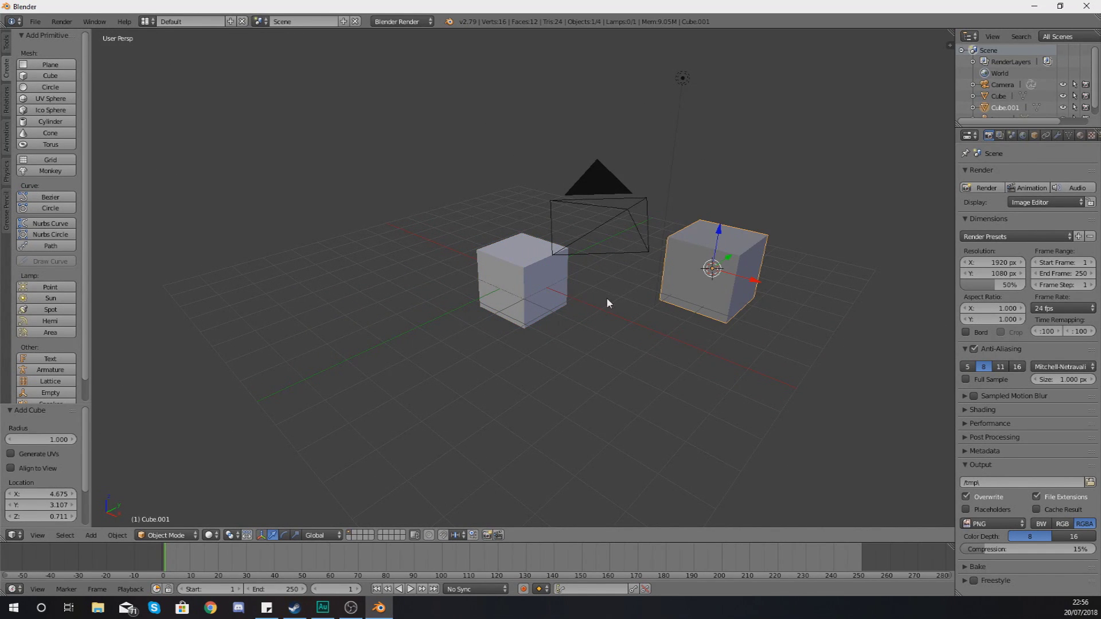
Select both cubes, hide them together and reveal them again.
{"action": "right_click", "coordinate": [540, 280], "text": "shift"}
{"action": "middle_click_drag", "start_coordinate": [630, 313], "coordinate": [654, 307]}
{"action": "key", "text": "h"}
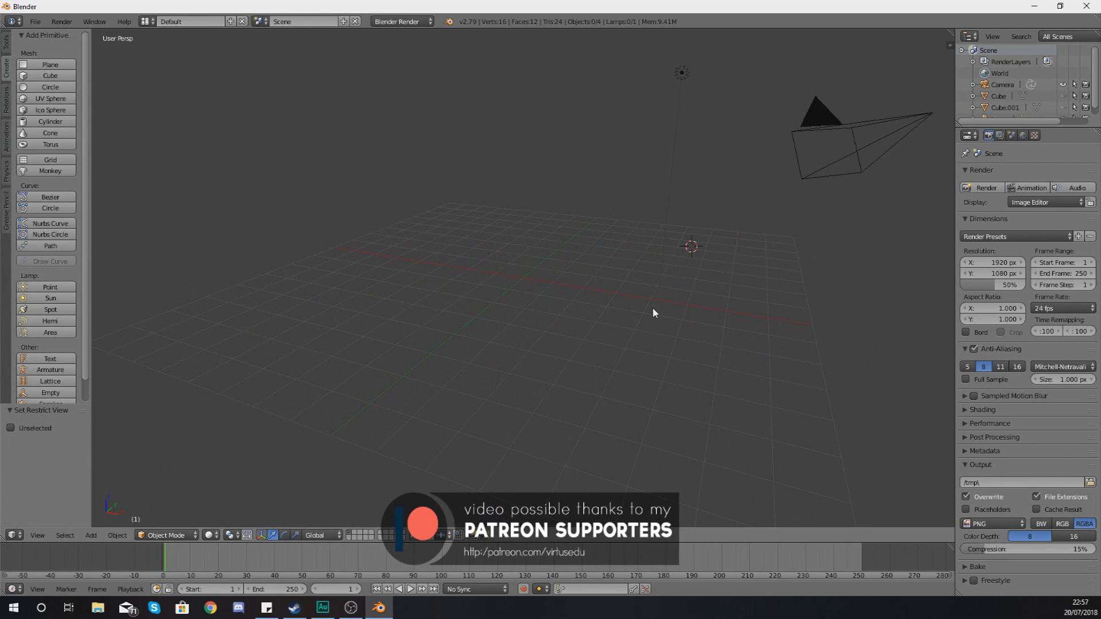
{"action": "key", "text": "alt+h"}
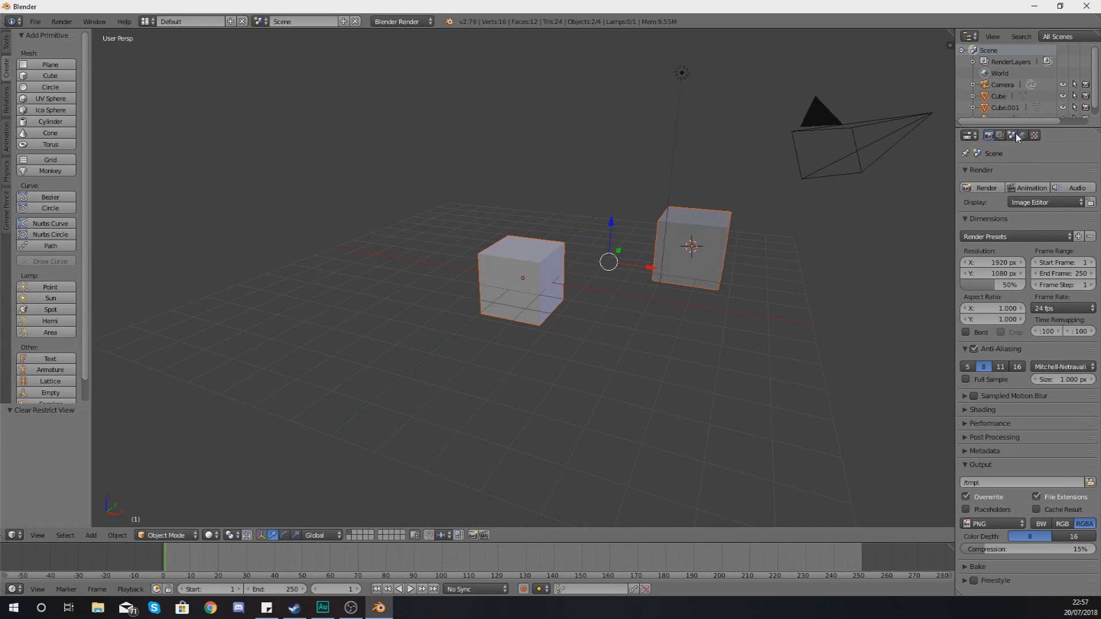
Enlarge the Outliner until every scene object fits in its list, and select Cube.001 there.
{"action": "left_click_drag", "start_coordinate": [1018, 122], "coordinate": [1019, 177]}
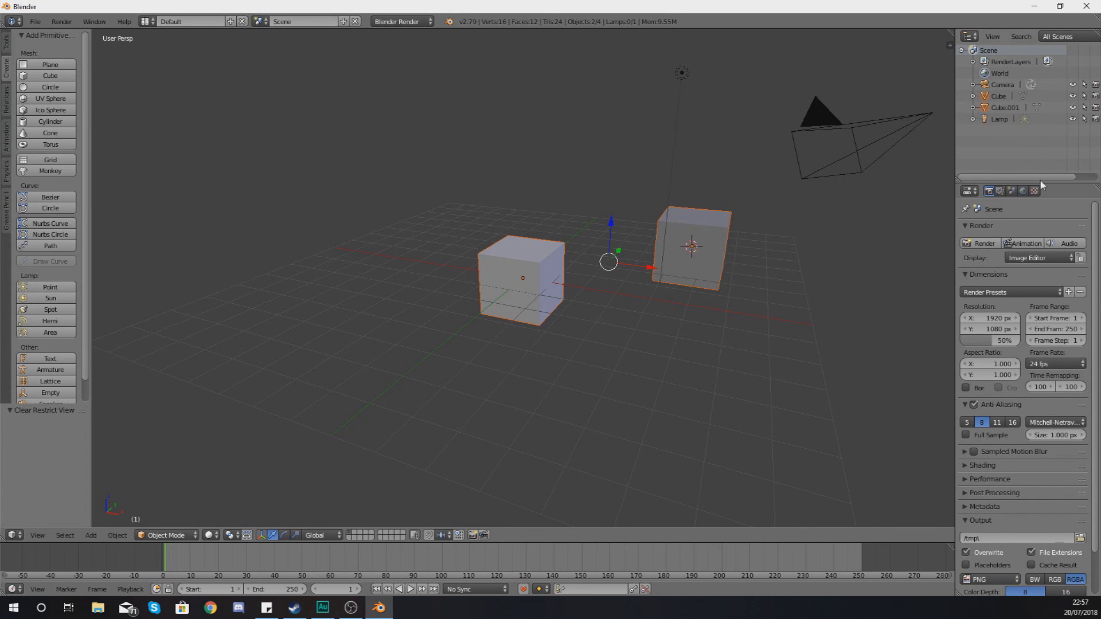
{"action": "mouse_move", "coordinate": [1041, 184]}
{"action": "left_mouse_down"}
{"action": "mouse_move", "coordinate": [1028, 143]}
{"action": "mouse_move", "coordinate": [1029, 170]}
{"action": "left_mouse_up"}
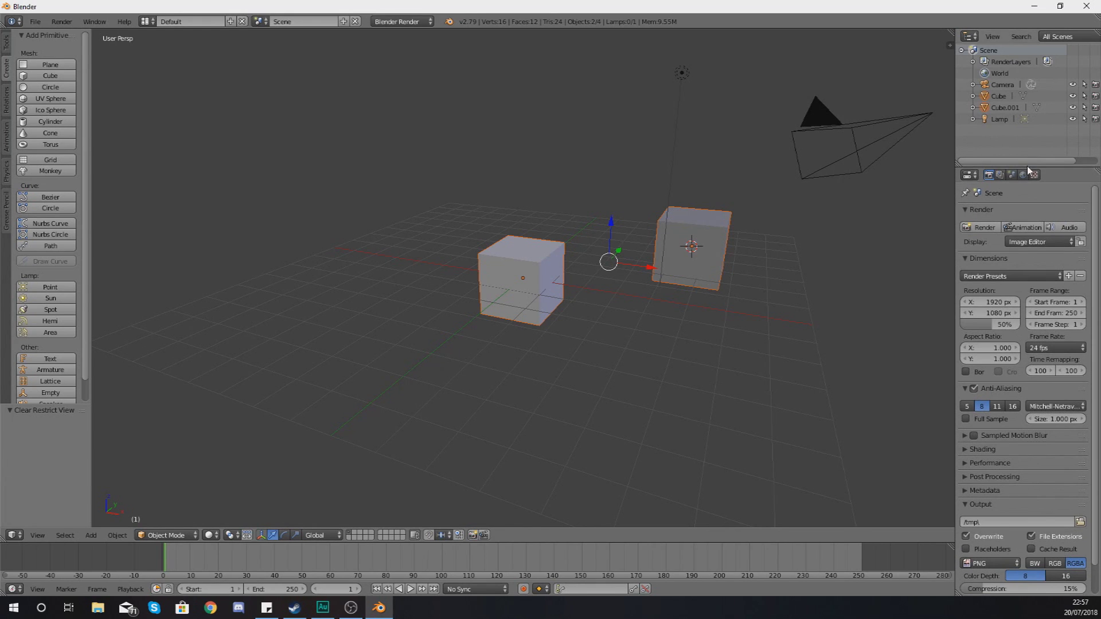
{"action": "left_click", "coordinate": [997, 108]}
{"action": "left_click", "coordinate": [998, 96]}
{"action": "left_click", "coordinate": [998, 107]}
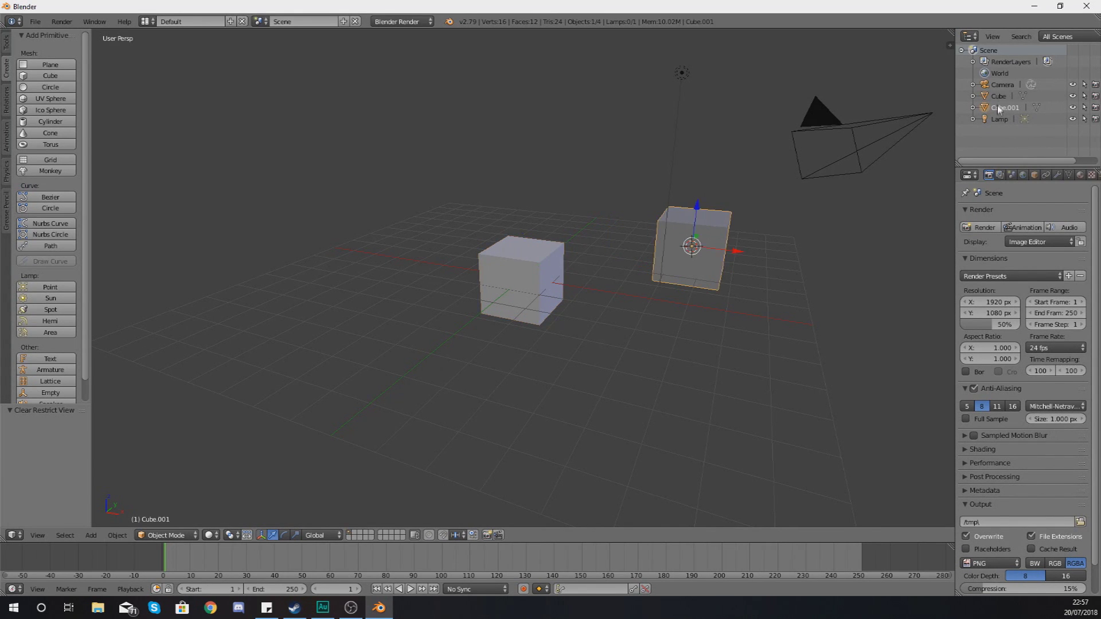
Turn the viewport visibility of Cube.001 off and on repeatedly from the Outliner, leaving it visible.
{"action": "left_click", "coordinate": [1074, 113]}
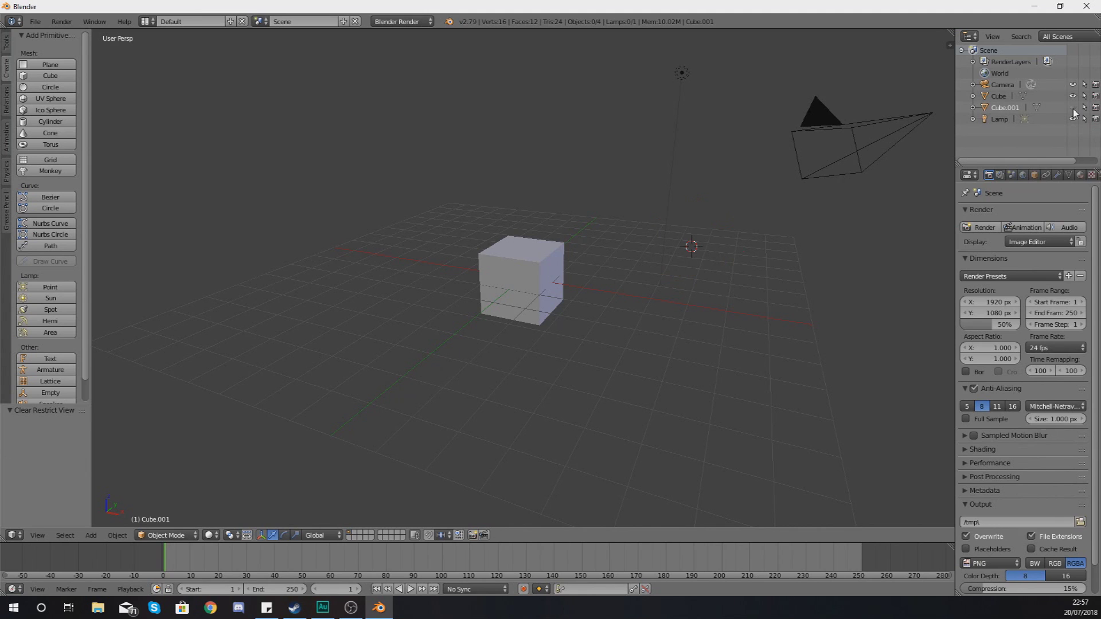
{"action": "left_click", "coordinate": [1073, 108]}
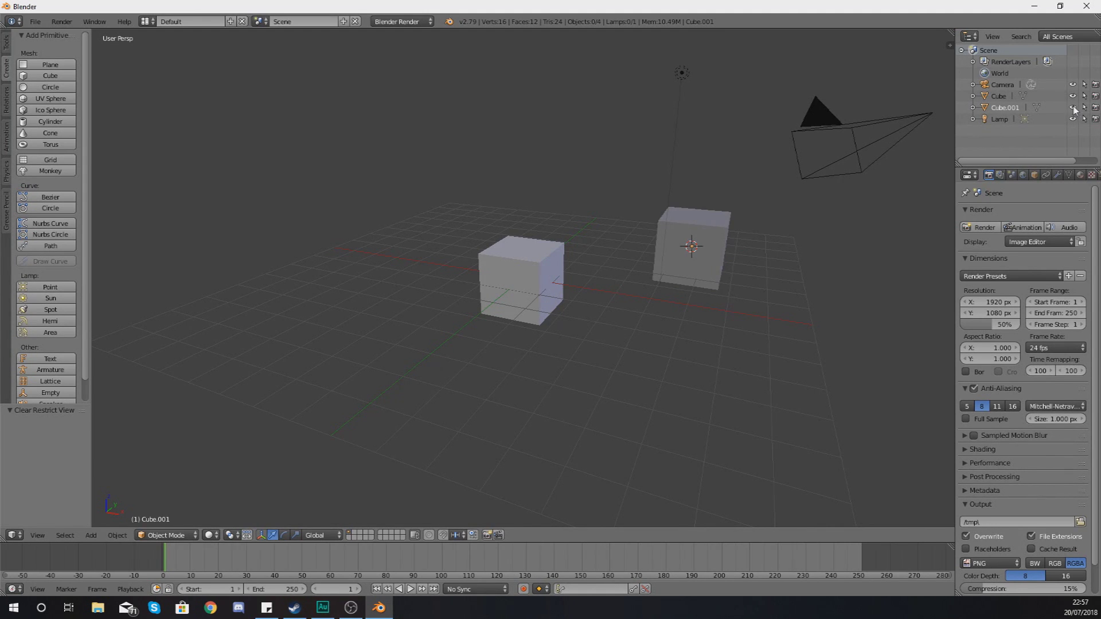
{"action": "left_click", "coordinate": [1073, 108]}
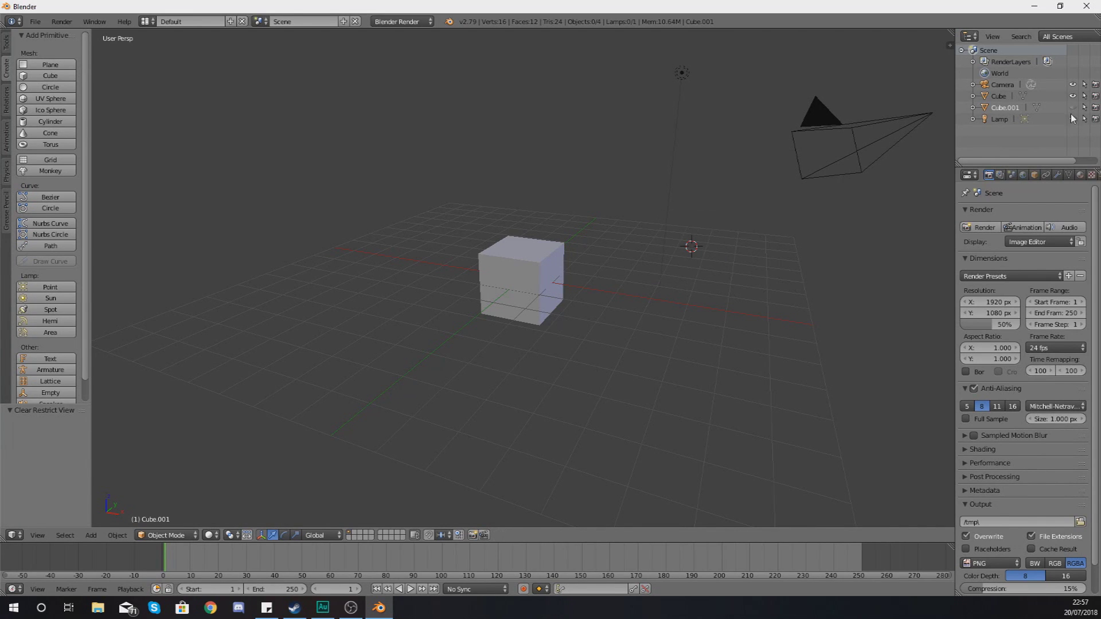
{"action": "left_click", "coordinate": [1072, 108]}
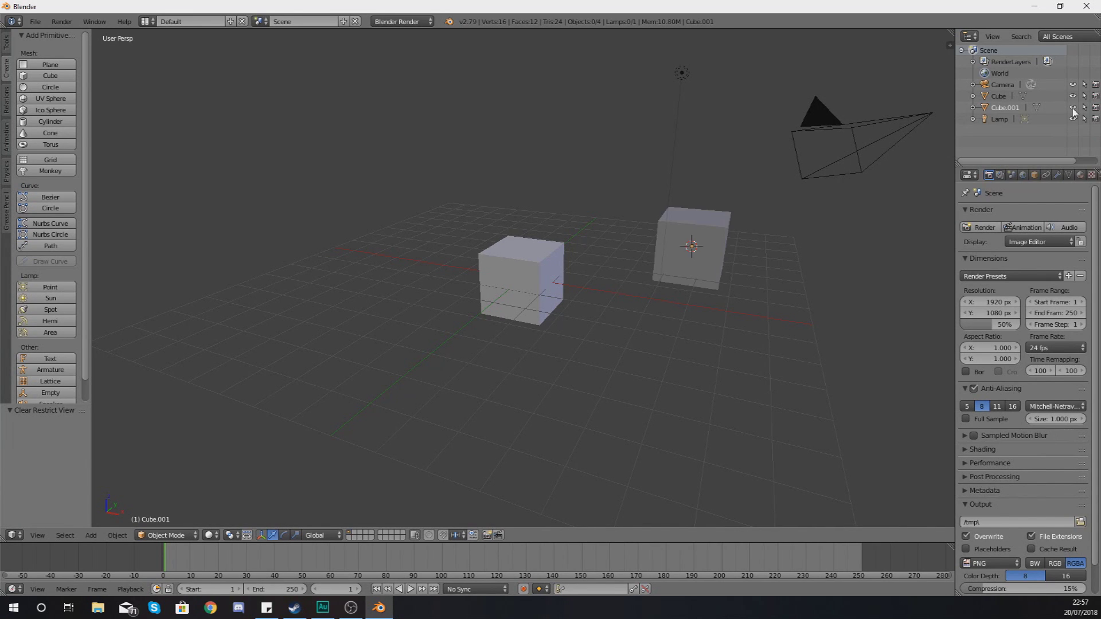
{"action": "left_click", "coordinate": [1072, 108]}
{"action": "left_click", "coordinate": [1072, 108]}
Select Cube in the Outliner and toggle the viewport visibility of Cube and Cube.001 off and back on.
{"action": "left_click", "coordinate": [1004, 98]}
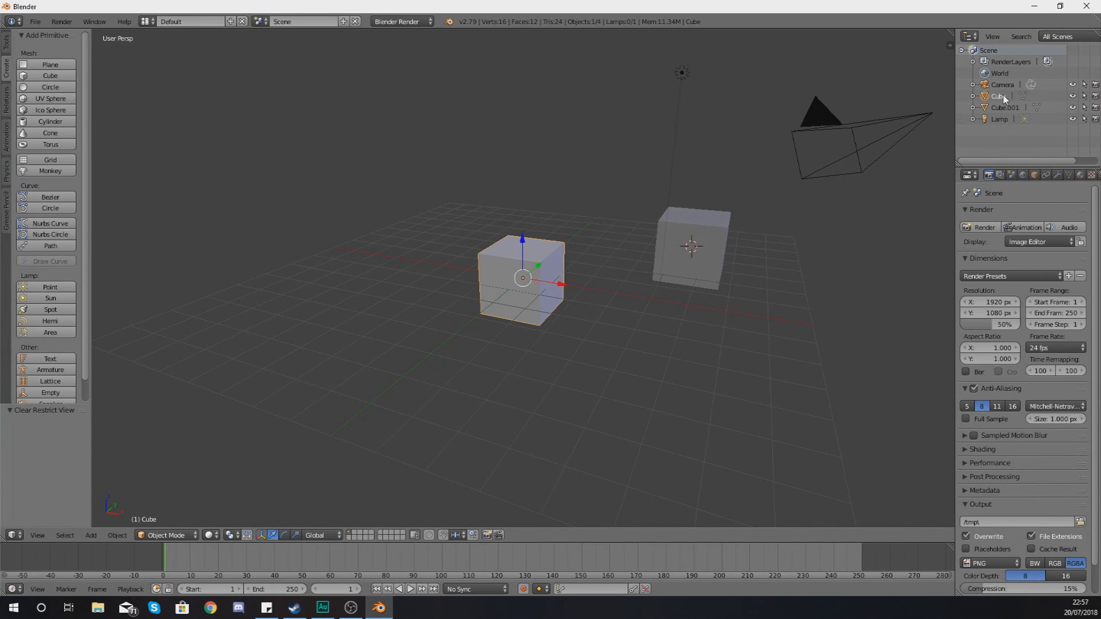
{"action": "left_click", "coordinate": [1073, 97]}
{"action": "left_click", "coordinate": [1072, 98]}
{"action": "left_click", "coordinate": [1073, 98]}
{"action": "left_click", "coordinate": [1072, 98]}
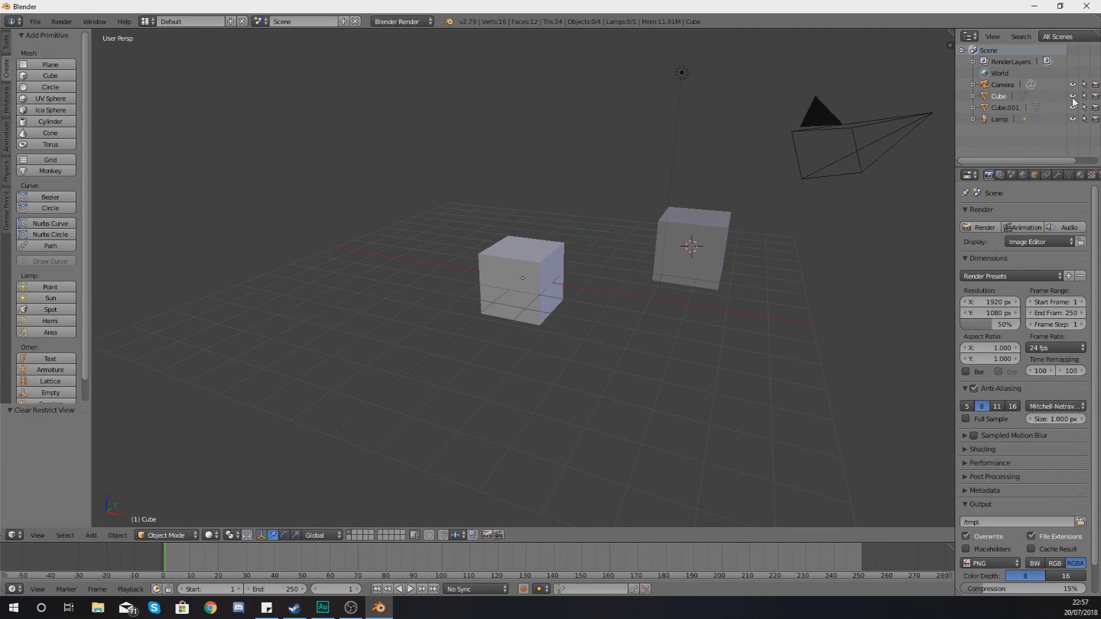
{"action": "left_click", "coordinate": [1072, 107]}
{"action": "left_click", "coordinate": [1073, 107]}
{"action": "right_click", "coordinate": [665, 248]}
{"action": "key", "text": "g"}
{"action": "key", "text": "x"}
{"action": "key", "text": "Escape"}
{"action": "left_click", "coordinate": [624, 246]}
{"action": "left_click", "coordinate": [701, 236]}
Select only the second cube in the viewport, hide it and reveal it again.
{"action": "right_click", "coordinate": [682, 248]}
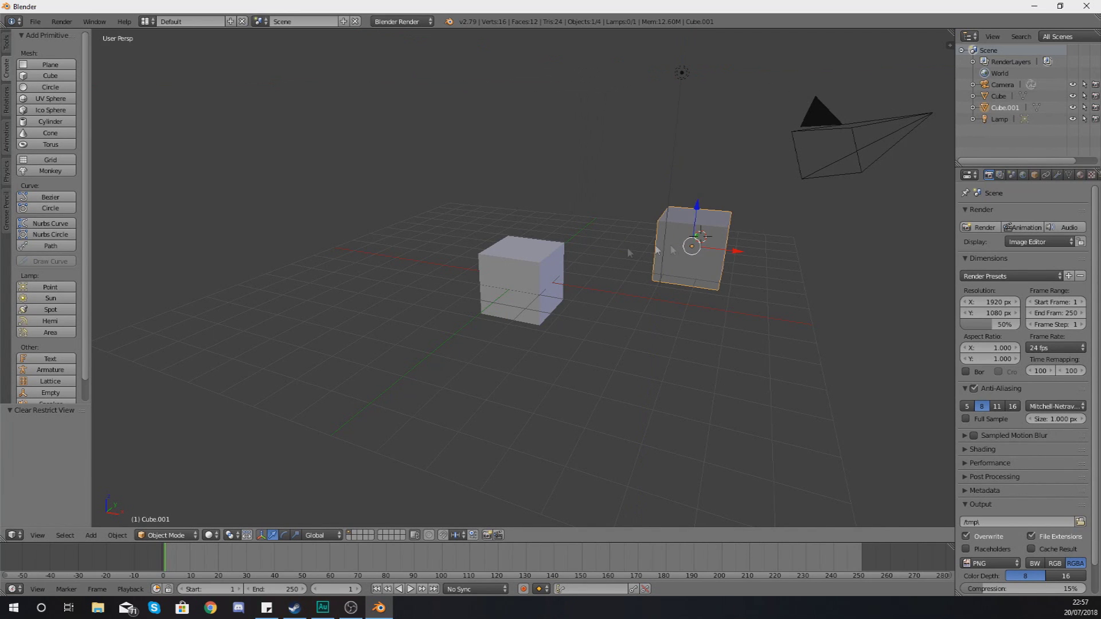
{"action": "key", "text": "h"}
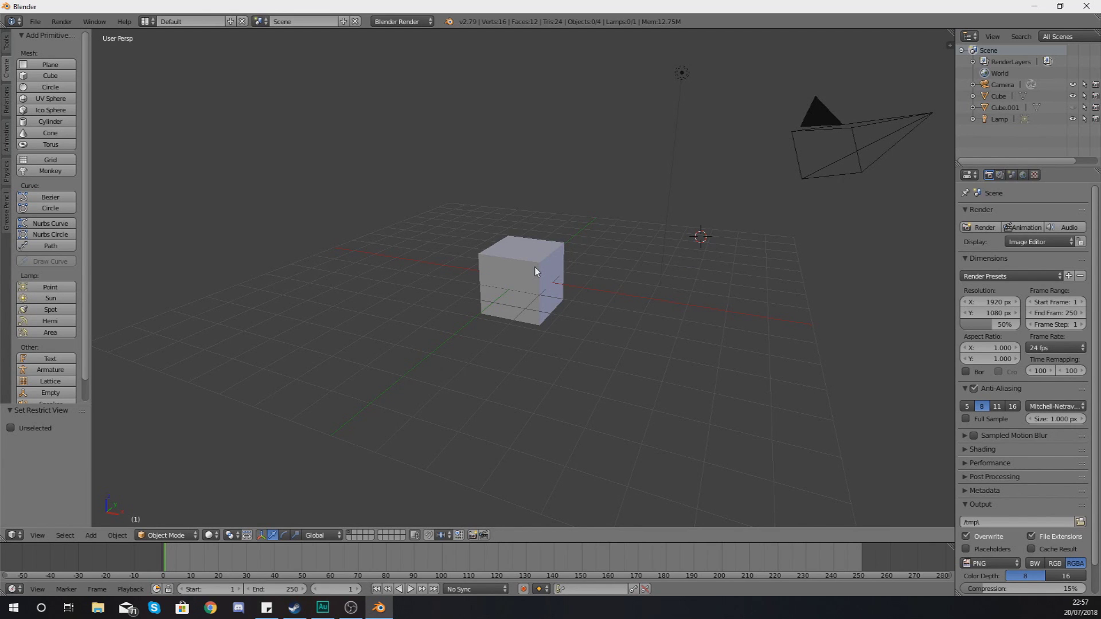
{"action": "key", "text": "alt+h"}
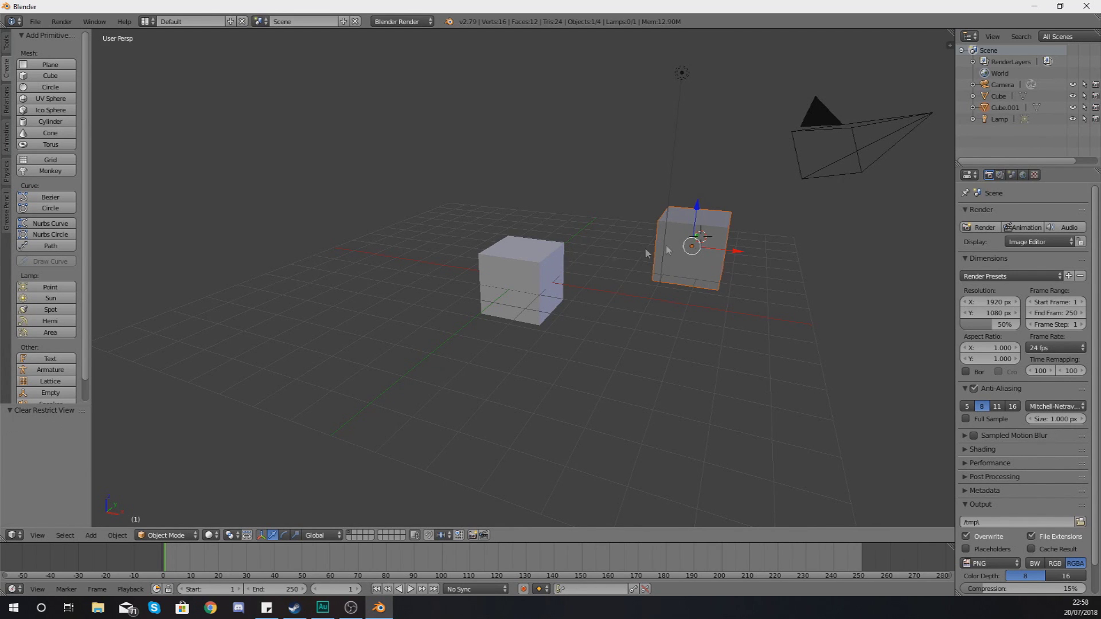
Switch the visible layer from the first layer to the empty second layer and back, twice.
{"action": "middle_click_drag", "start_coordinate": [717, 292], "coordinate": [641, 277]}
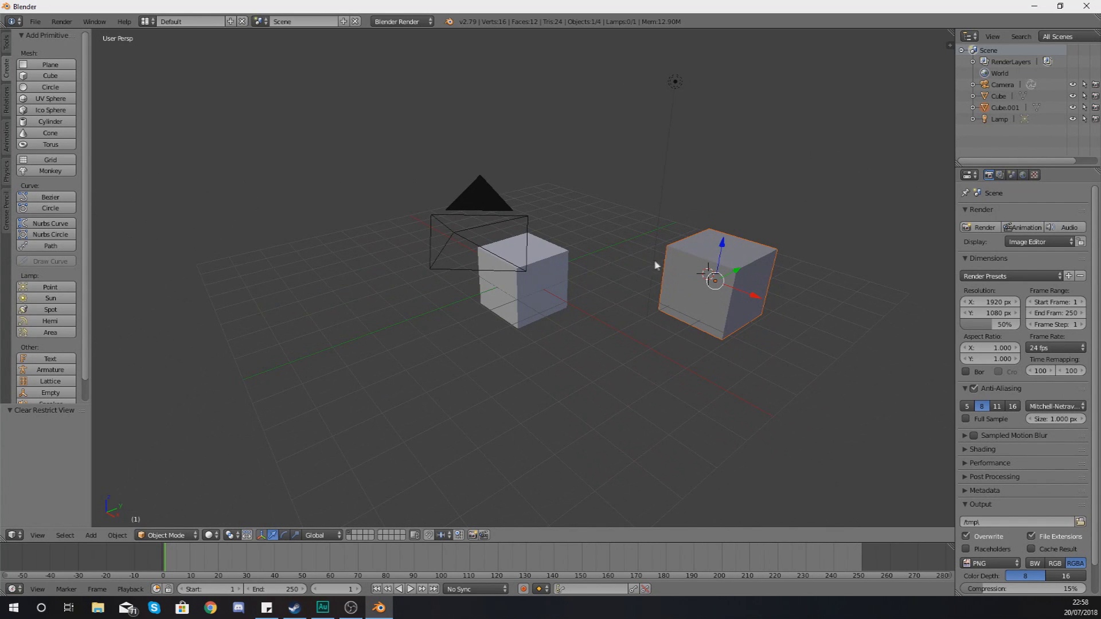
{"action": "middle_click_drag", "start_coordinate": [599, 286], "coordinate": [580, 282]}
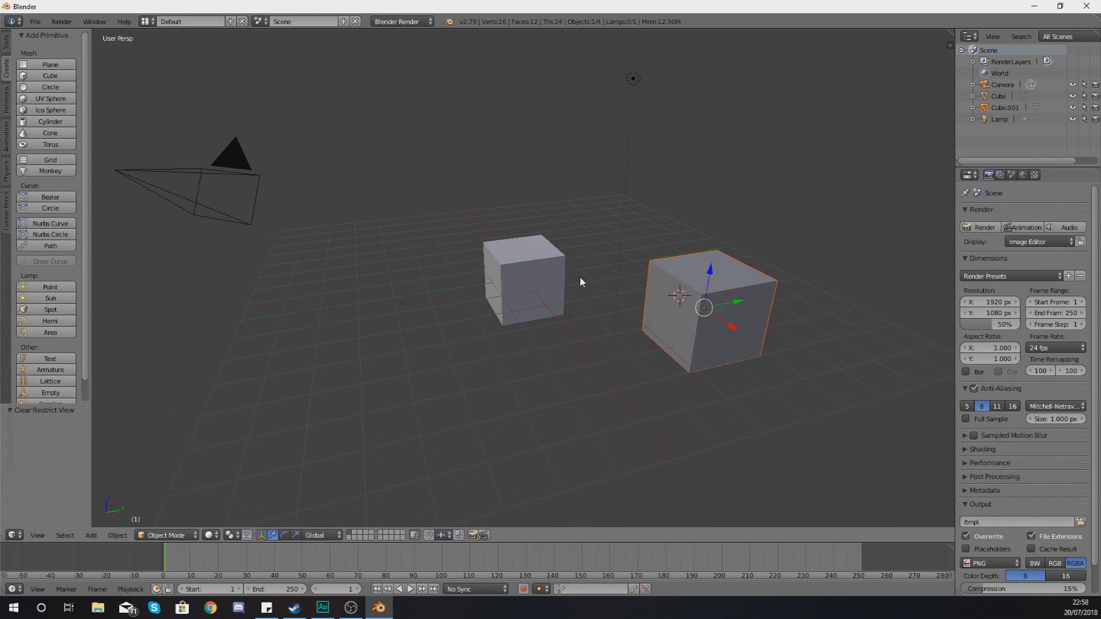
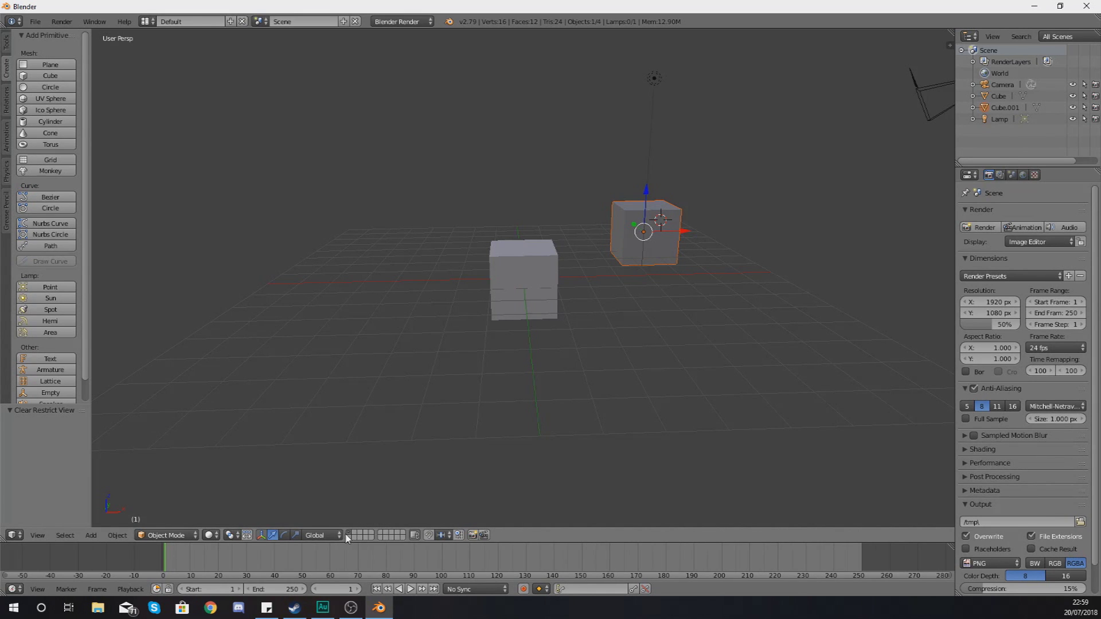
{"action": "left_click", "coordinate": [354, 535]}
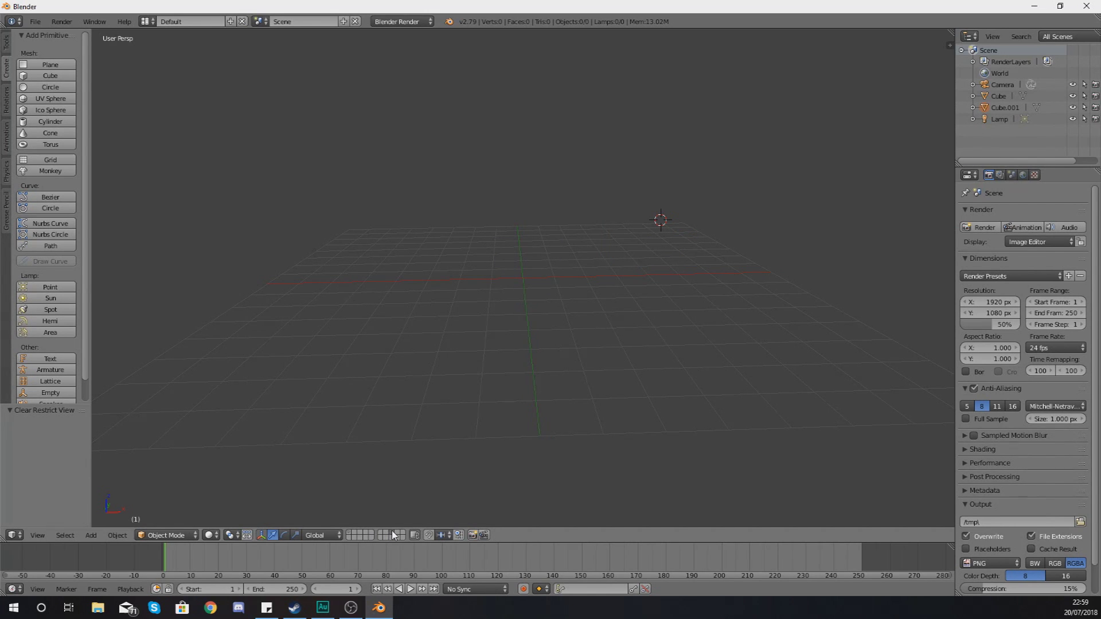
{"action": "left_click", "coordinate": [349, 532]}
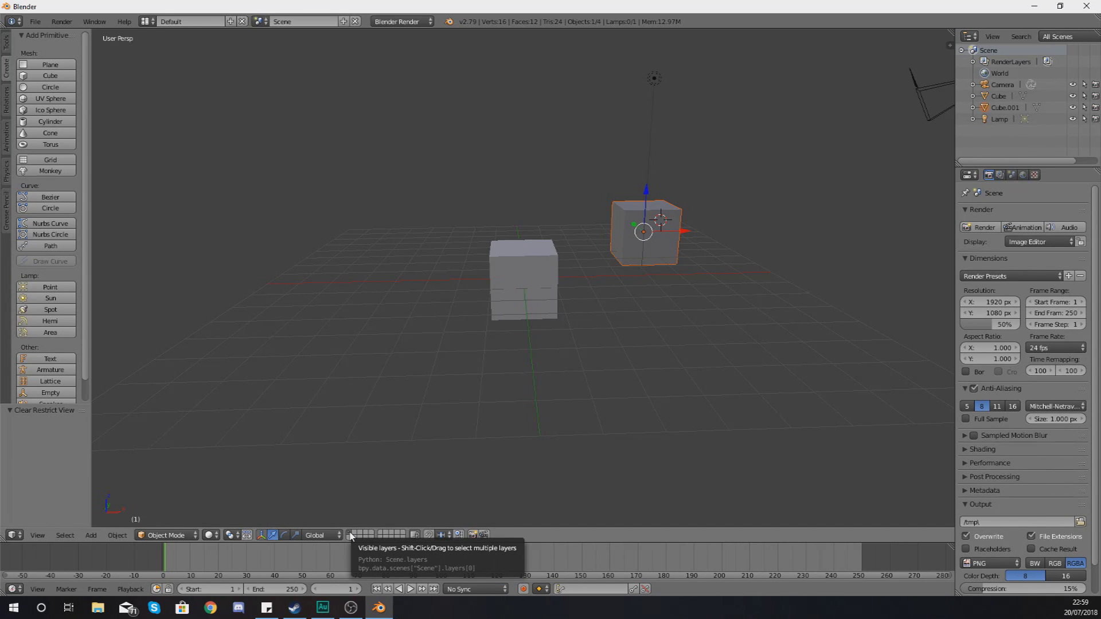
{"action": "left_click", "coordinate": [354, 537]}
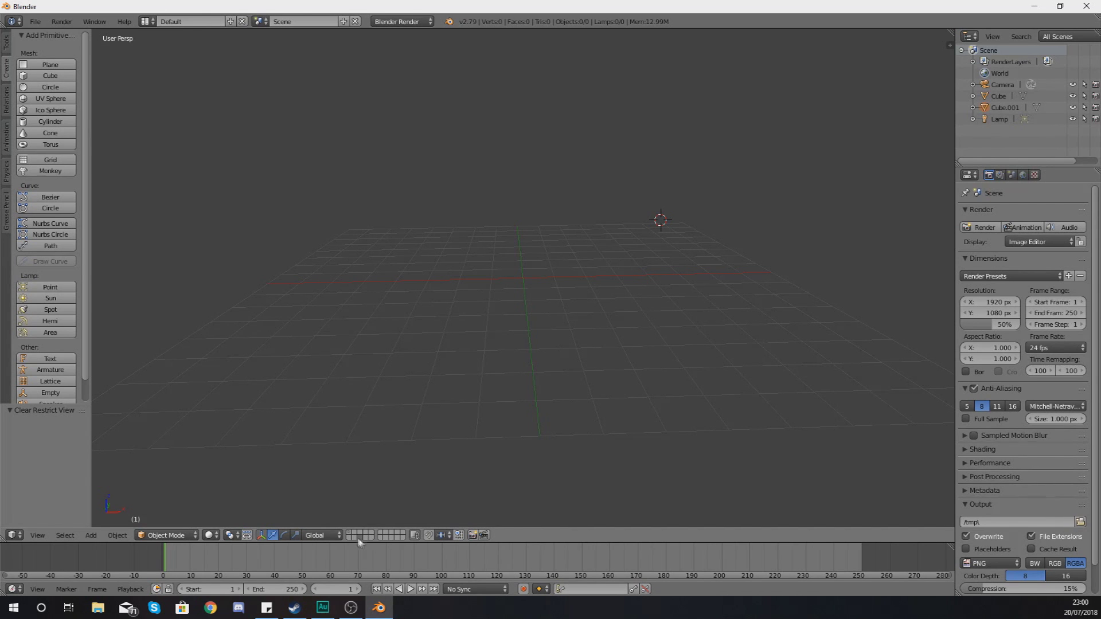
{"action": "left_click", "coordinate": [352, 535]}
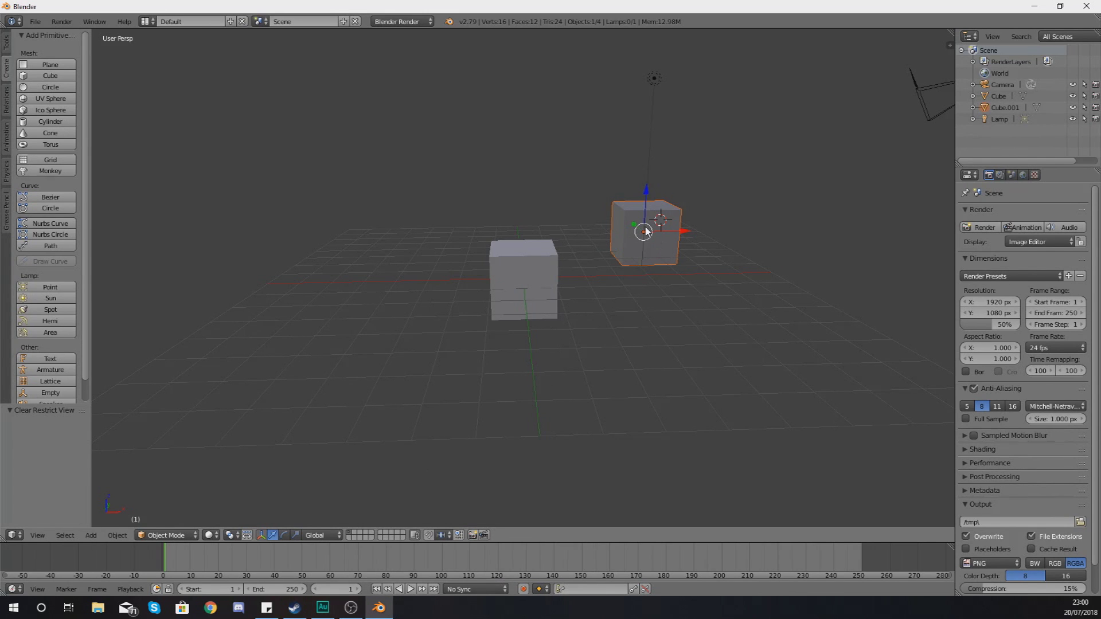
Select the second cube, show an empty layer and return to the first layer.
{"action": "right_click", "coordinate": [645, 231]}
{"action": "right_click", "coordinate": [634, 239]}
{"action": "mouse_move", "coordinate": [634, 239]}
{"action": "middle_mouse_down"}
{"action": "mouse_move", "coordinate": [681, 241]}
{"action": "mouse_move", "coordinate": [628, 248]}
{"action": "middle_mouse_up"}
{"action": "left_click", "coordinate": [349, 534]}
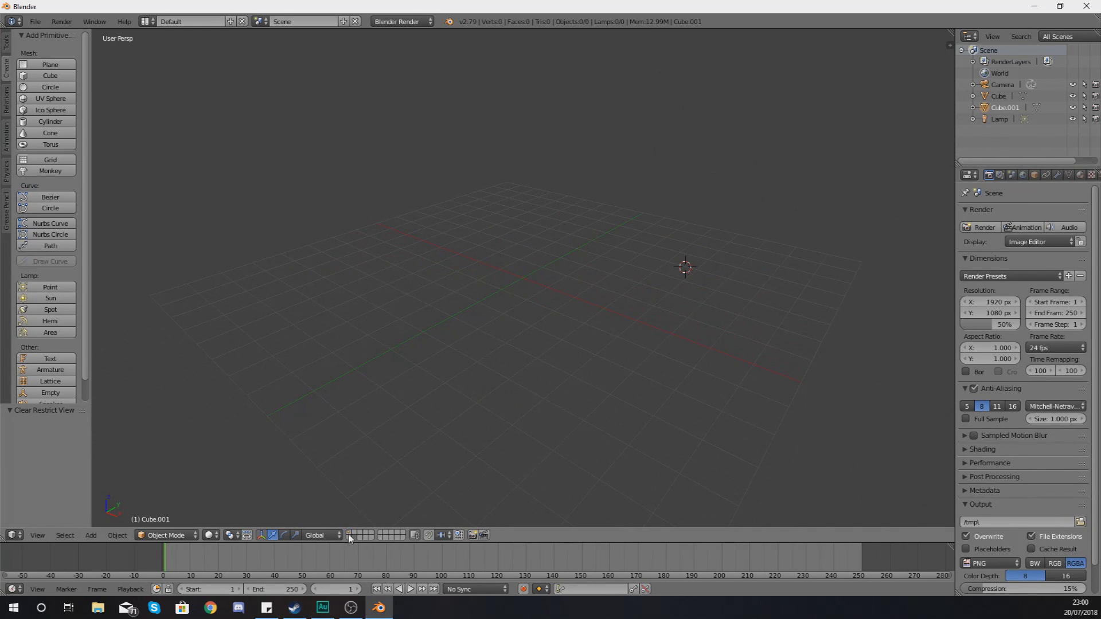
{"action": "left_click", "coordinate": [348, 536]}
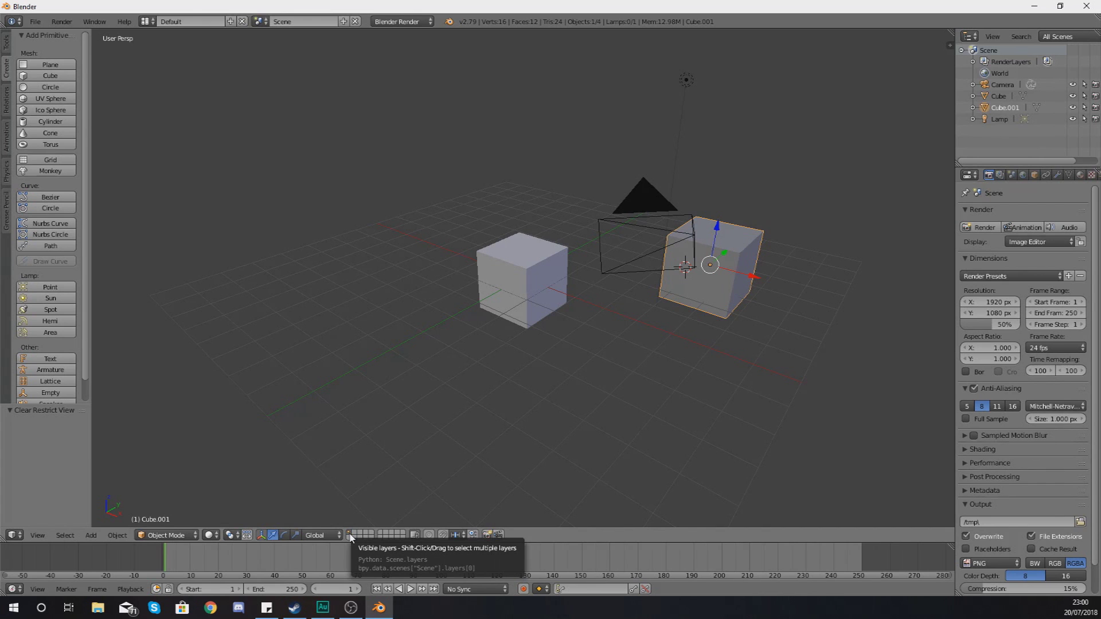
Alternate the visible layer between layer 2 and layer 1, finishing on layer 1.
{"action": "middle_click_drag", "start_coordinate": [518, 407], "coordinate": [591, 391]}
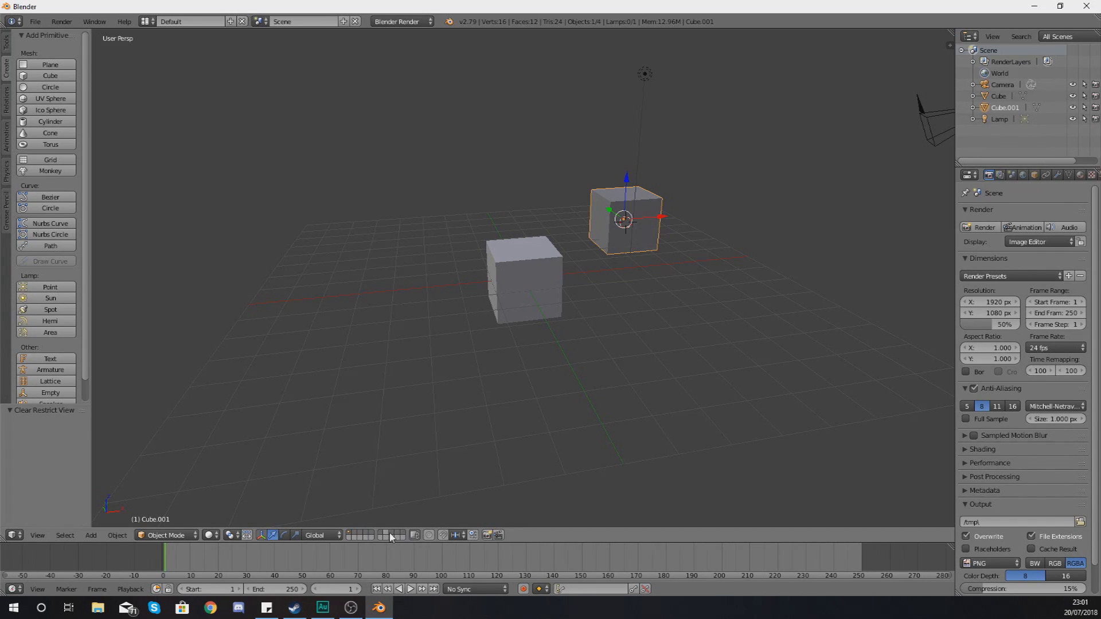
{"action": "left_click", "coordinate": [356, 534]}
{"action": "left_click", "coordinate": [350, 535]}
{"action": "left_click", "coordinate": [356, 535]}
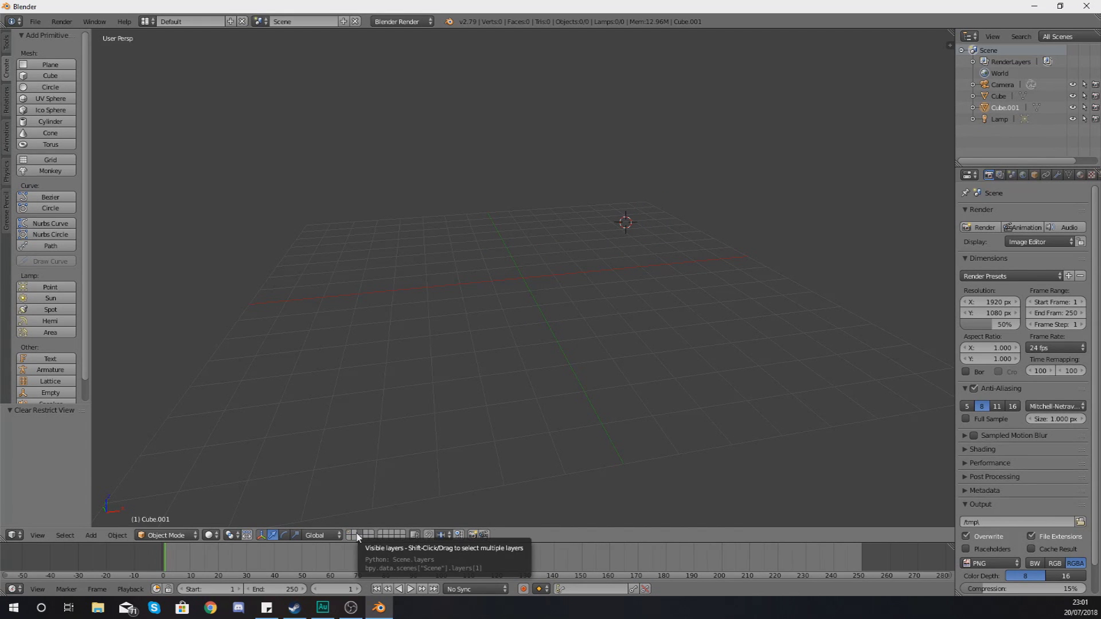
{"action": "left_click", "coordinate": [352, 534]}
Step the visible layer through the empty layers between layer 2 and layer 10, then return to layer 1.
{"action": "middle_click_drag", "start_coordinate": [547, 344], "coordinate": [622, 351]}
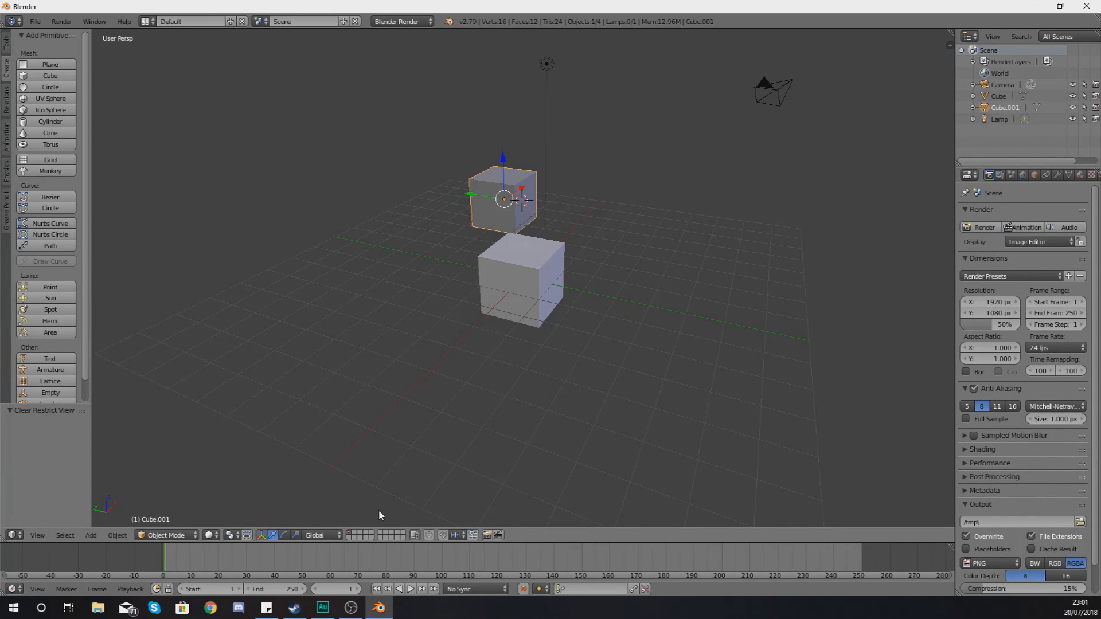
{"action": "key", "text": "2"}
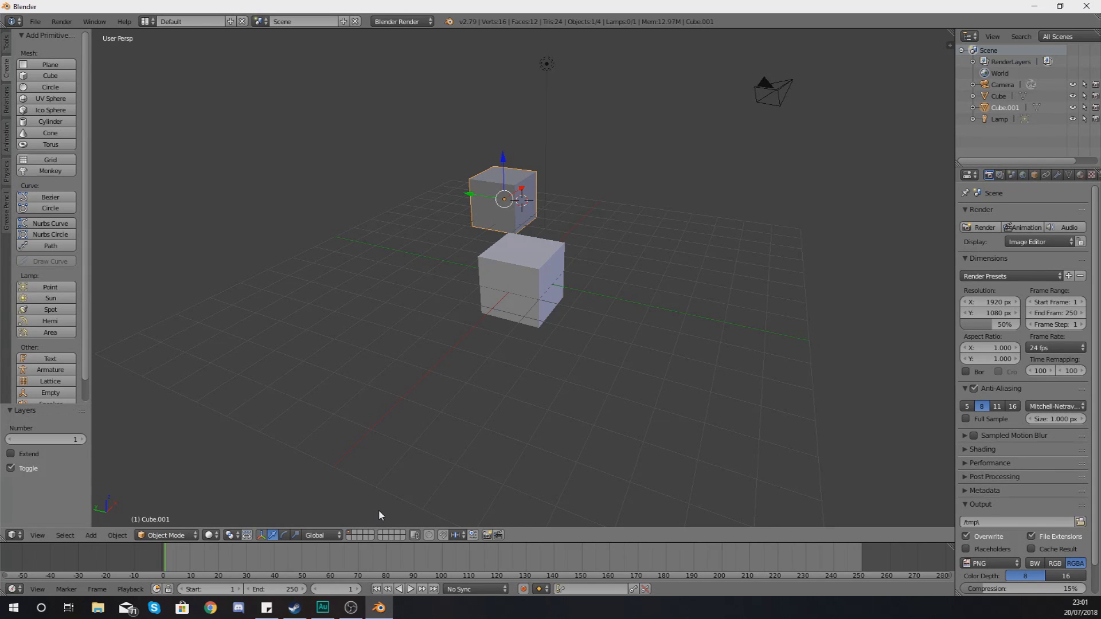
{"action": "key", "text": "4"}
{"action": "key", "text": "5"}
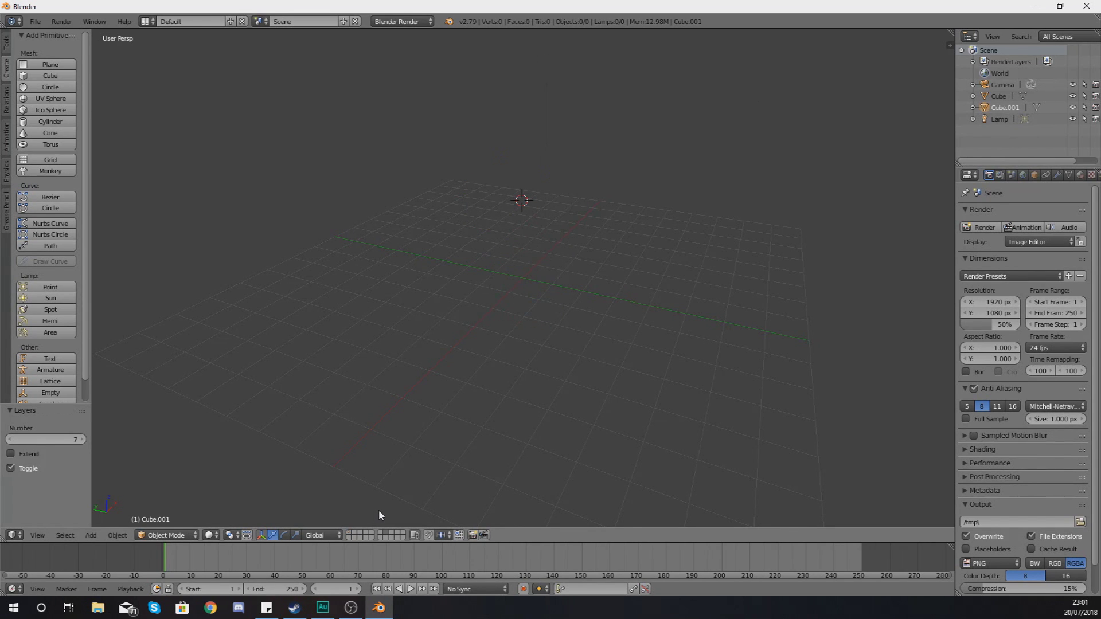
{"action": "key", "text": "8"}
{"action": "key", "text": "9"}
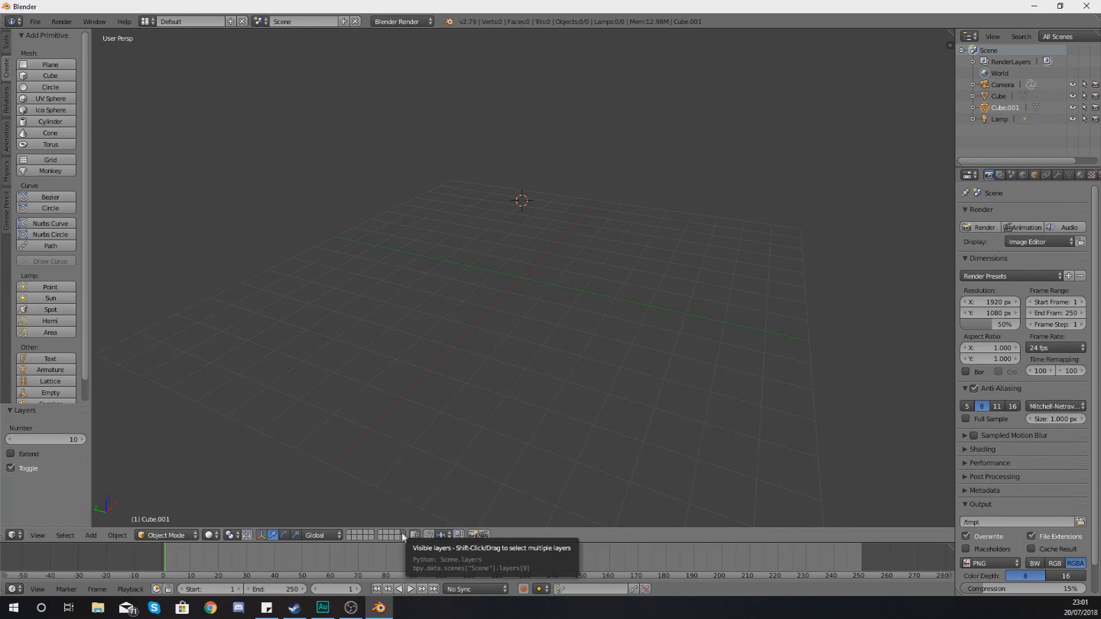
{"action": "left_click", "coordinate": [352, 534]}
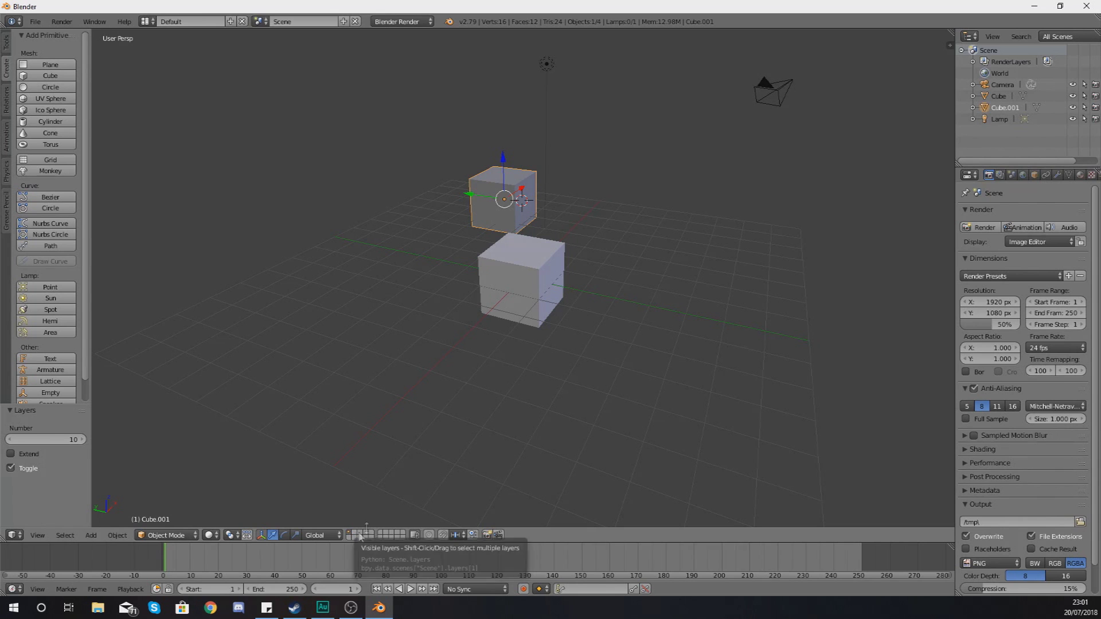
Toggle layers 2 and 5 as extra visible layers beside layer 1, and place the 3D cursor on the unselected cube.
{"action": "key", "text": "shift+2"}
{"action": "key", "text": "shift+5"}
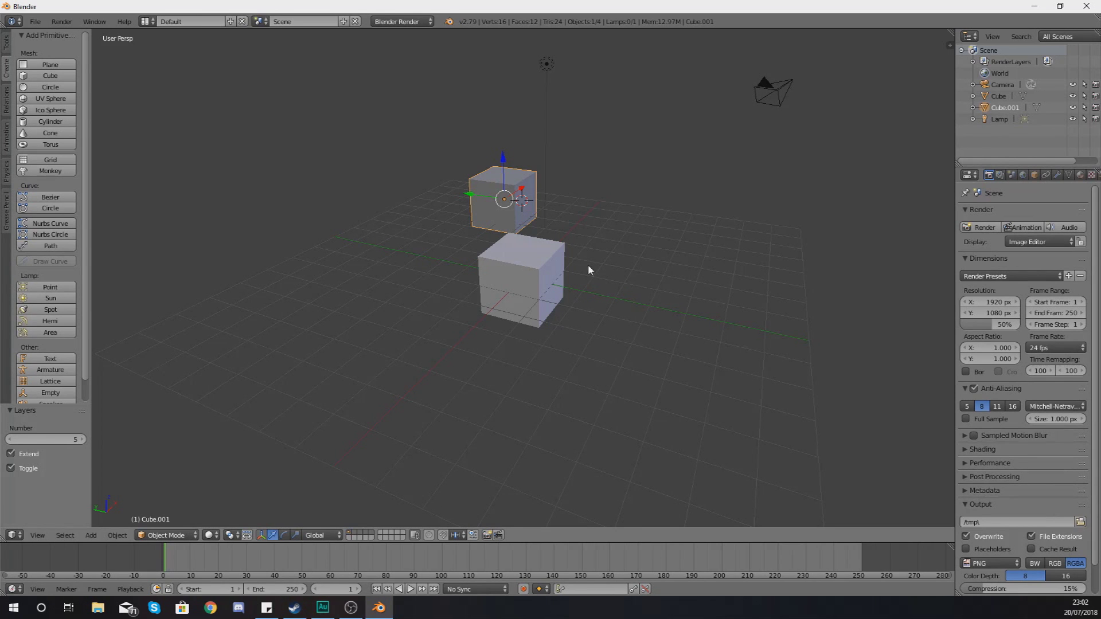
{"action": "key", "text": "KP_4"}
{"action": "left_click", "coordinate": [457, 291]}
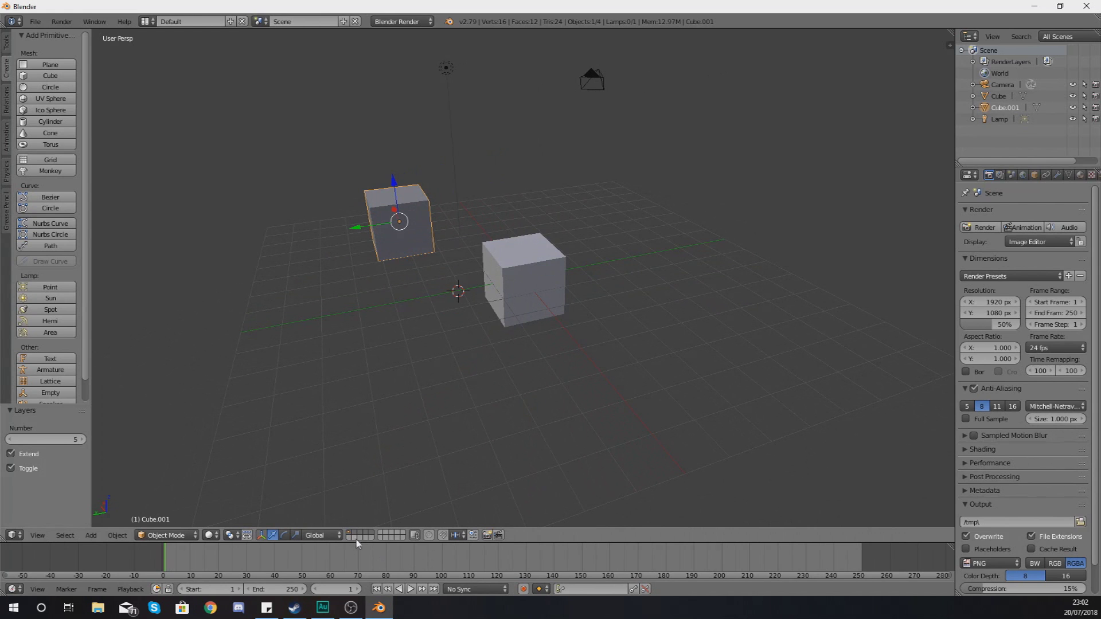
{"action": "left_click", "coordinate": [510, 272]}
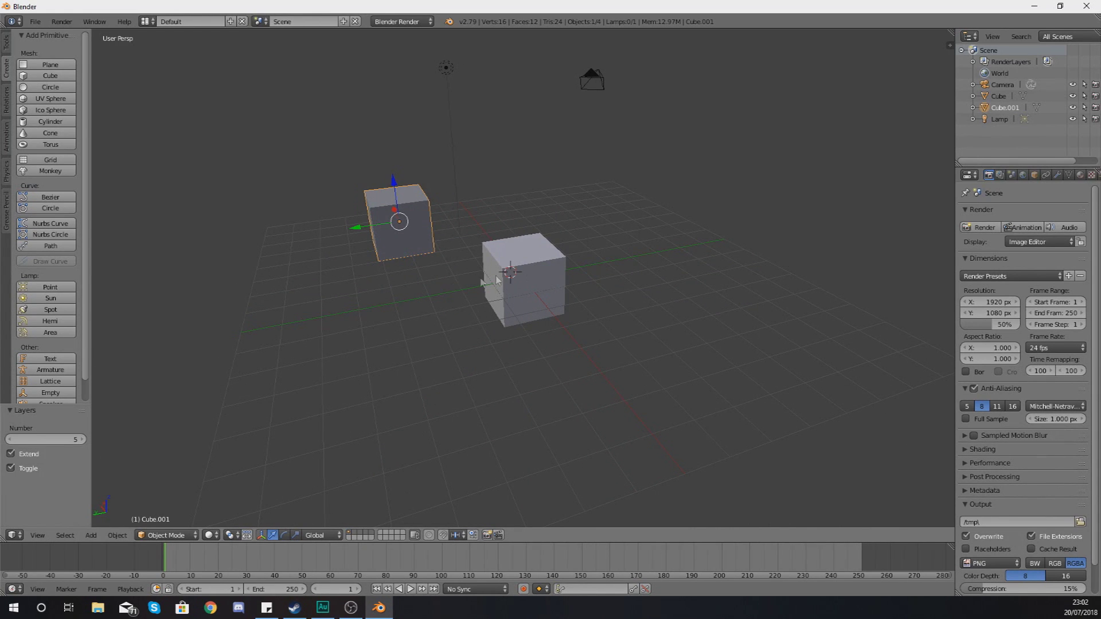
Switch the visible layer from layer 1 to layer 2 and back twice, ending on layer 1.
{"action": "left_click", "coordinate": [355, 536]}
{"action": "left_click", "coordinate": [350, 532]}
{"action": "left_click", "coordinate": [355, 535]}
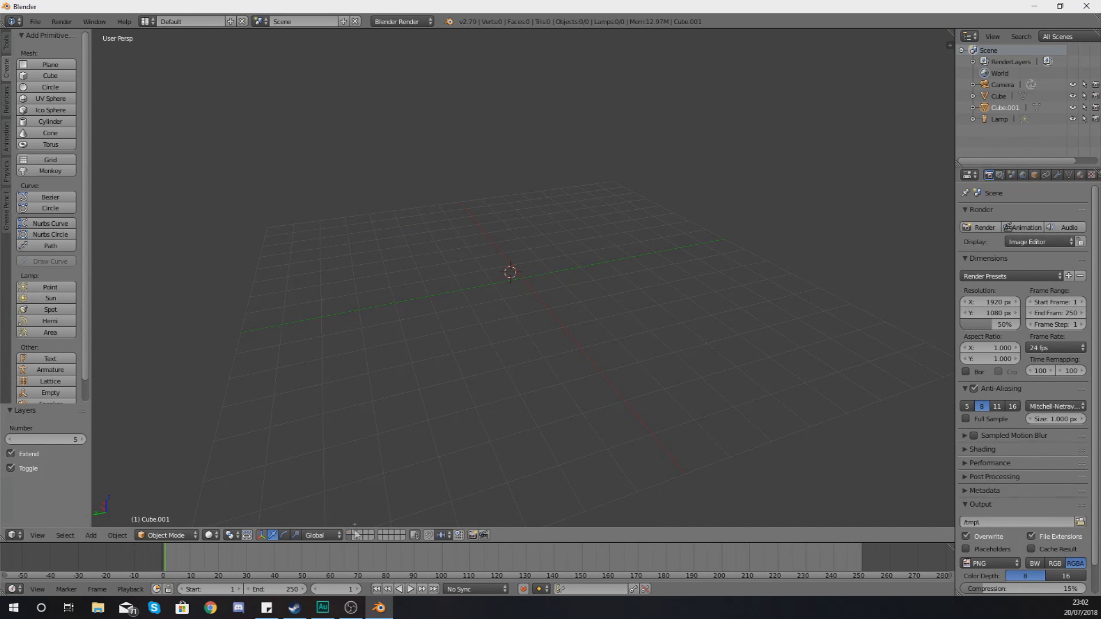
{"action": "left_click", "coordinate": [350, 534]}
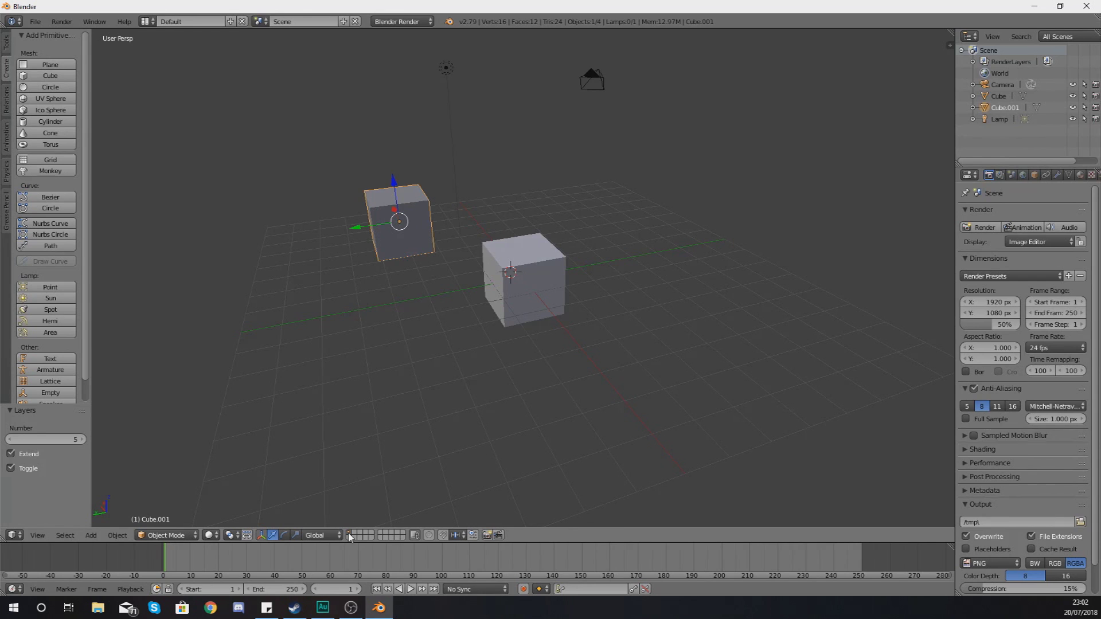
Show the lower-row layers 11, 12, 14 and 15 one after another.
{"action": "left_click", "coordinate": [350, 539]}
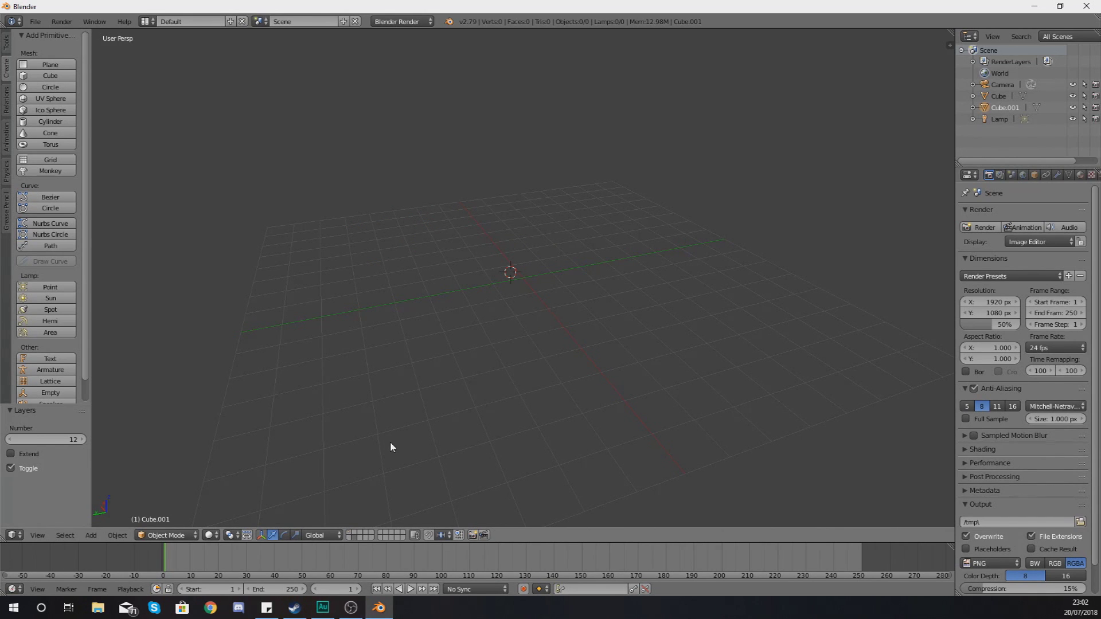
{"action": "key", "text": "alt+4"}
{"action": "key", "text": "alt+5"}
Place the 3D cursor in empty space and add a new cube there on layer 2.
{"action": "left_click", "coordinate": [405, 404]}
{"action": "middle_click_drag", "start_coordinate": [417, 396], "coordinate": [366, 403]}
{"action": "left_click", "coordinate": [360, 538], "text": "shift"}
{"action": "middle_click_drag", "start_coordinate": [565, 325], "coordinate": [604, 314]}
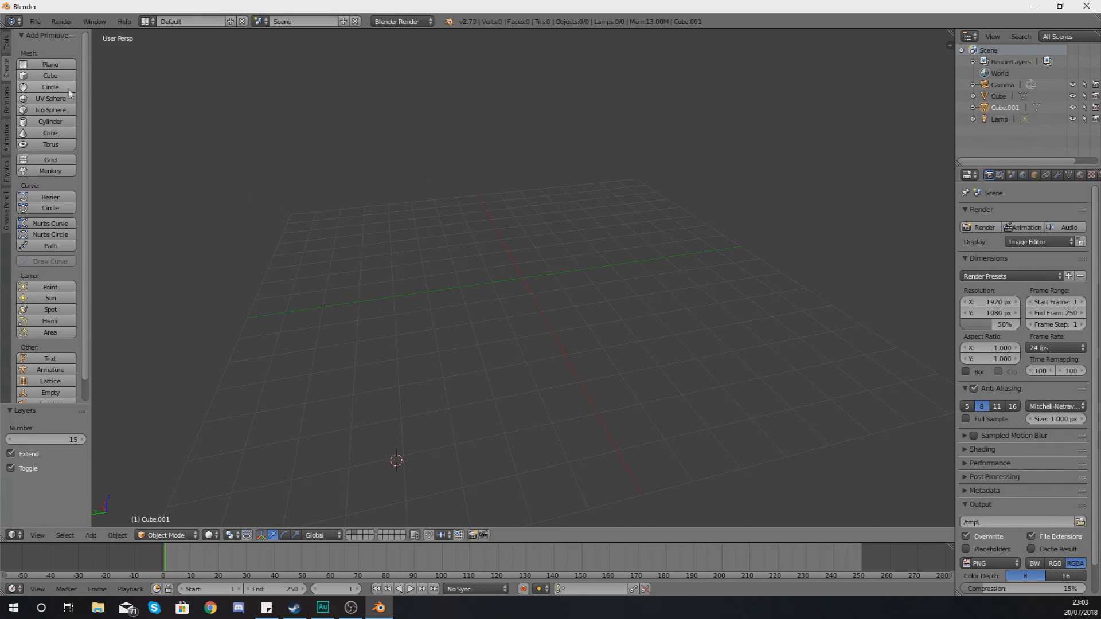
{"action": "left_click", "coordinate": [53, 76]}
{"action": "middle_click_drag", "start_coordinate": [344, 373], "coordinate": [365, 432]}
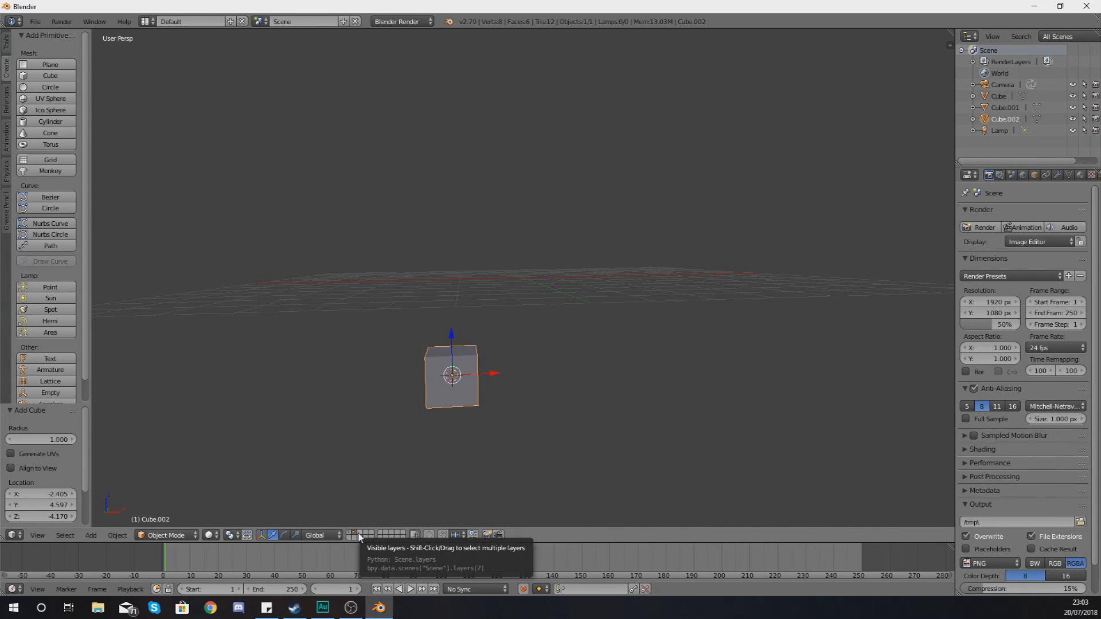
Move the new cube from layer 2 to layer 3 and make layer 3 the visible layer.
{"action": "middle_click_drag", "start_coordinate": [474, 388], "coordinate": [453, 403]}
{"action": "key", "text": "m"}
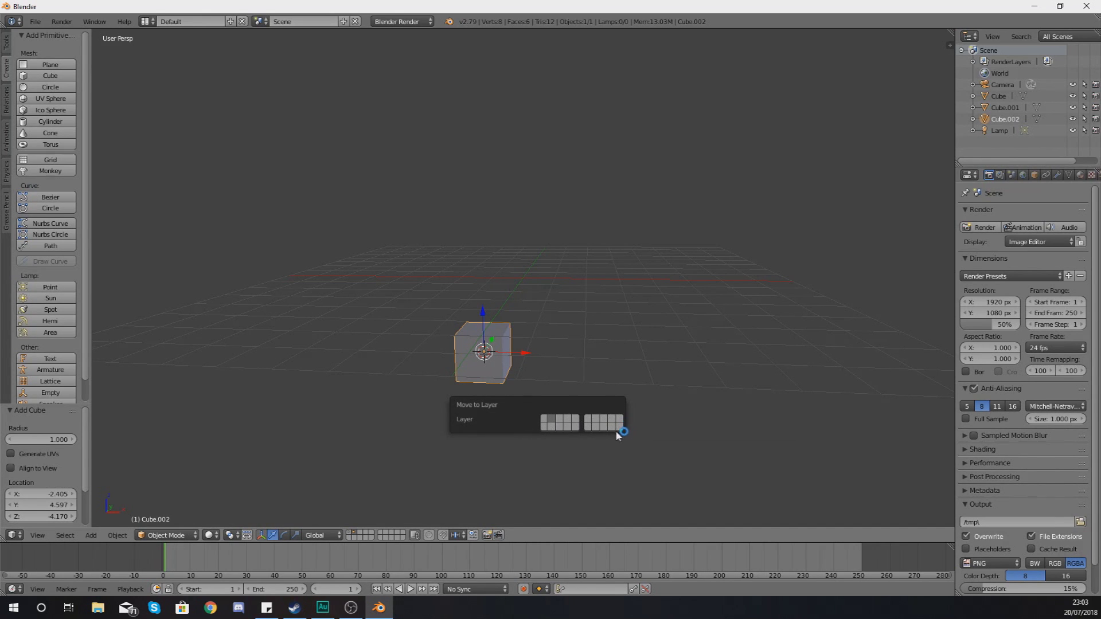
{"action": "left_click", "coordinate": [558, 421]}
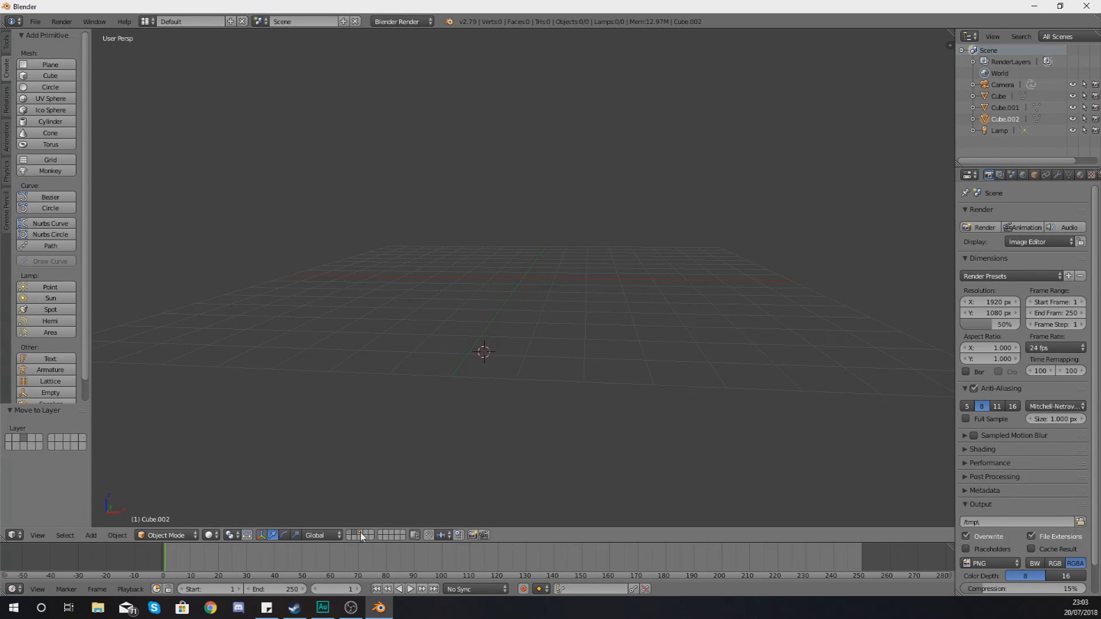
{"action": "key", "text": "m"}
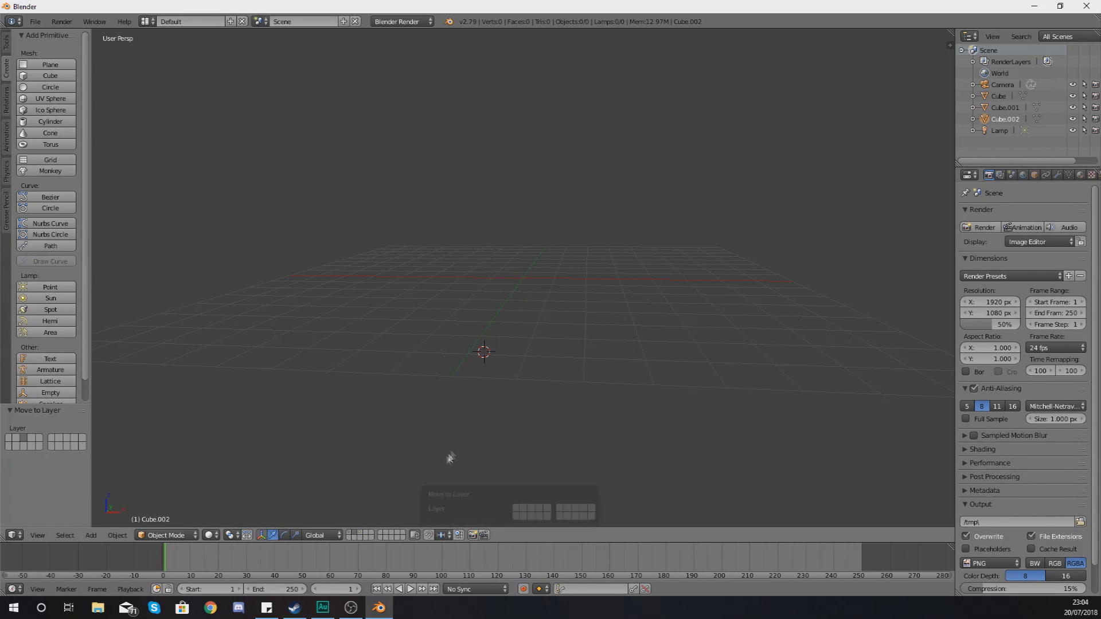
{"action": "left_click", "coordinate": [360, 535]}
{"action": "middle_click_drag", "start_coordinate": [562, 333], "coordinate": [475, 339]}
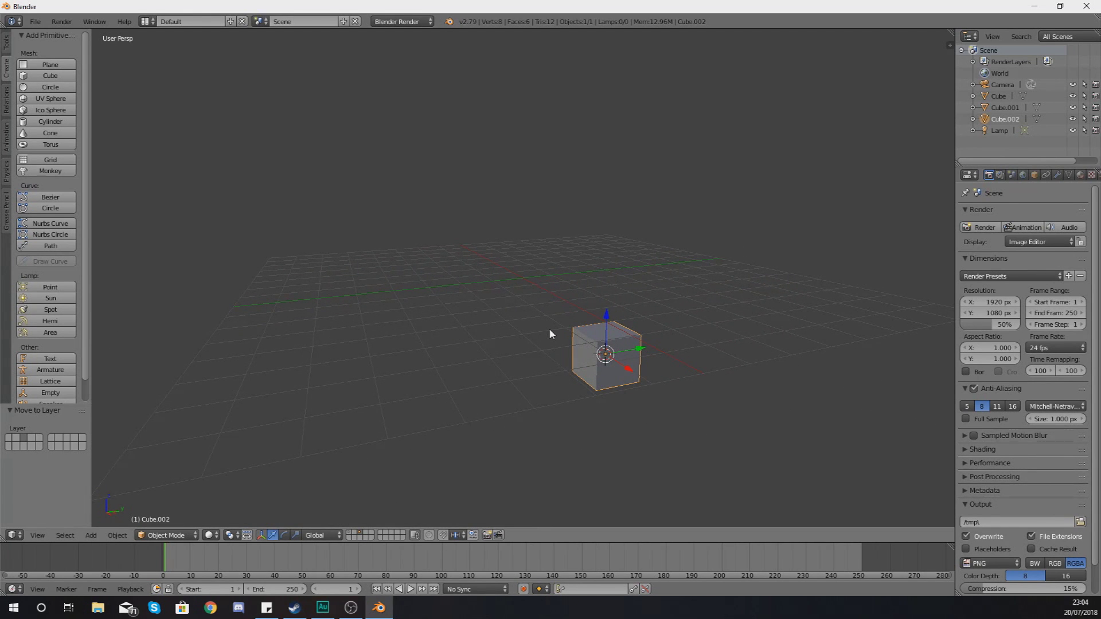
Move the new cube to layers 4, 6 and 11 in turn, and finally to layer 16.
{"action": "key", "text": "m"}
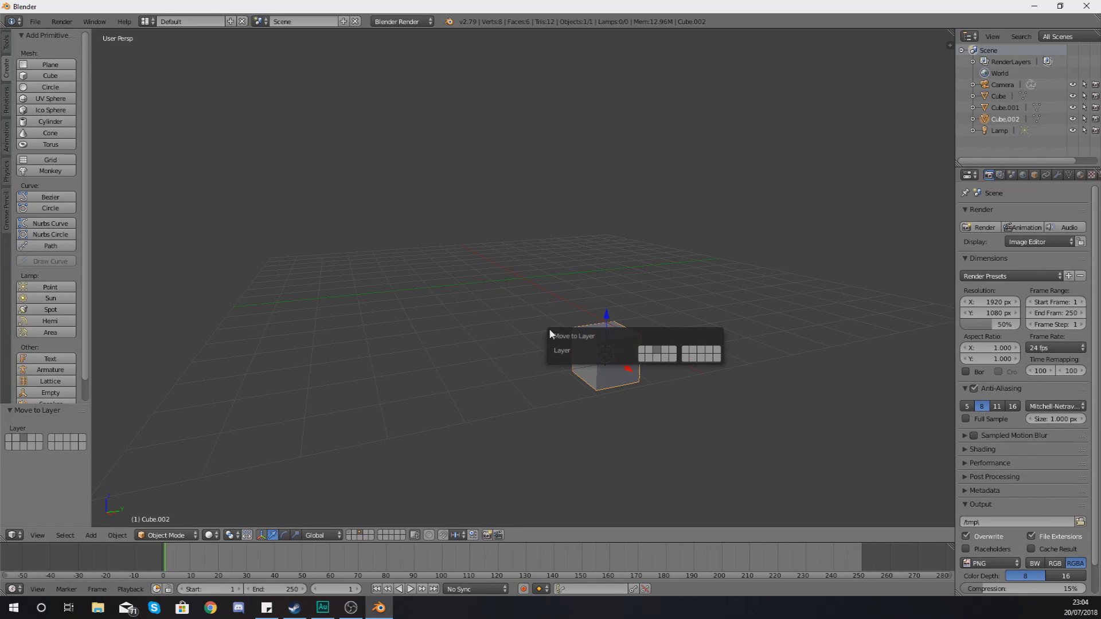
{"action": "left_click", "coordinate": [665, 349]}
{"action": "key", "text": "6"}
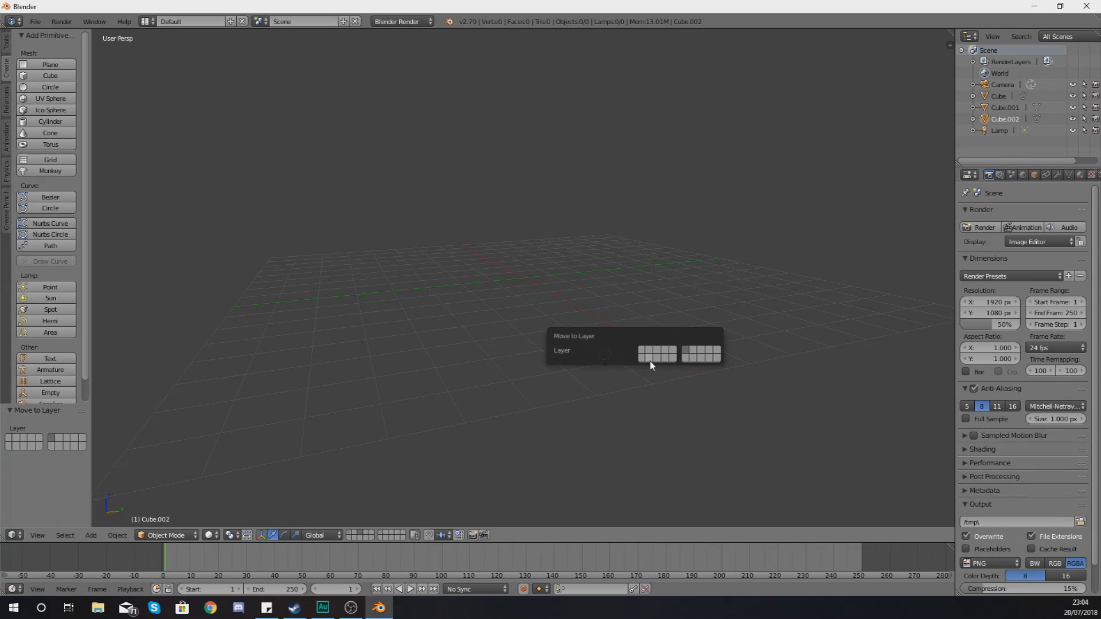
{"action": "key", "text": "alt+1"}
{"action": "key", "text": "alt+6"}
{"action": "middle_click_drag", "start_coordinate": [565, 403], "coordinate": [605, 344]}
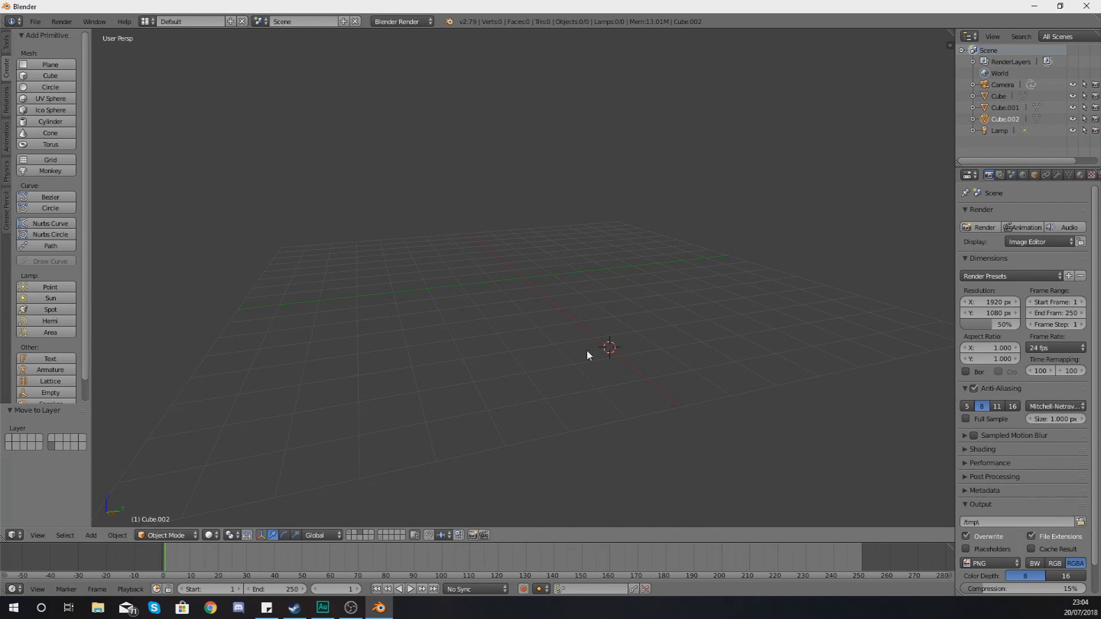
{"action": "middle_click_drag", "start_coordinate": [552, 344], "coordinate": [705, 351]}
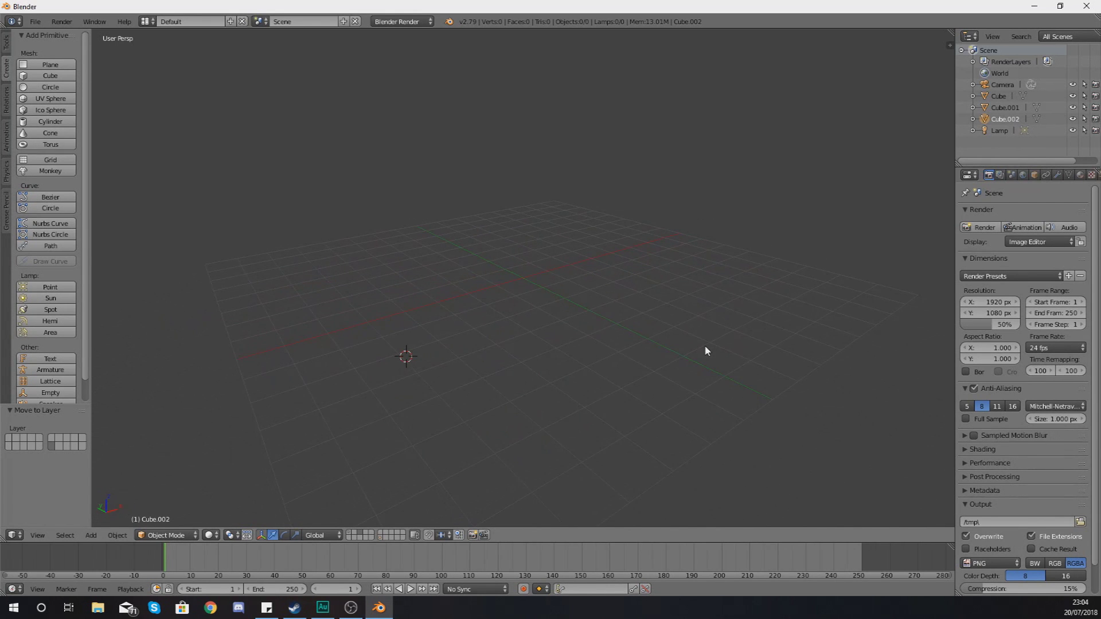